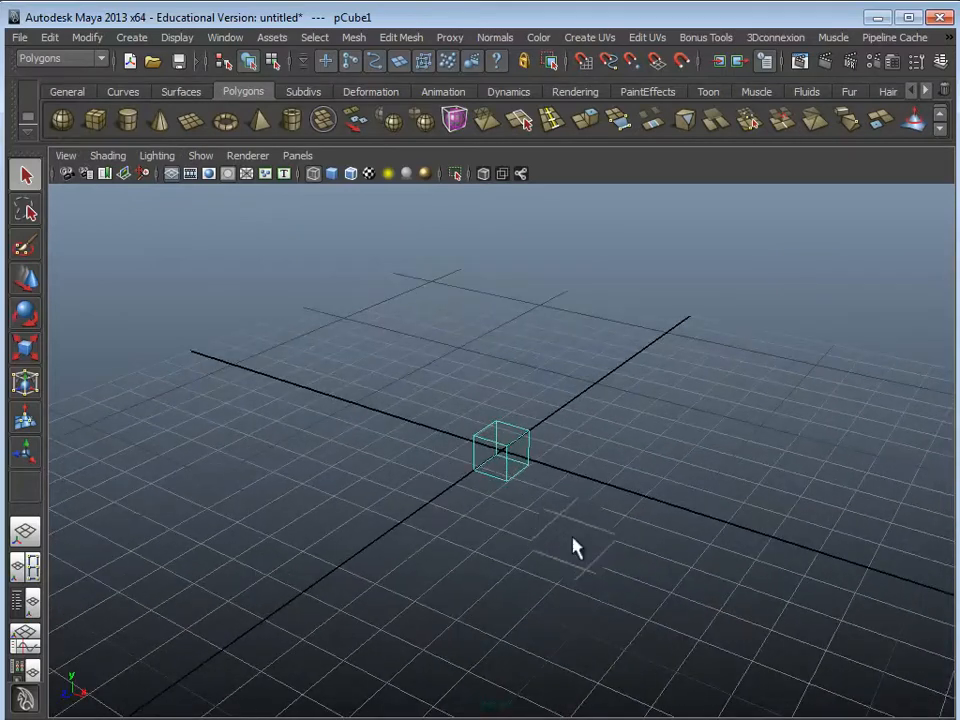
Step: Display the cube shaded and scale it non-uniformly into a low block that is longest along the Z axis
left_click_drag(596, 480, 561, 455, "alt")
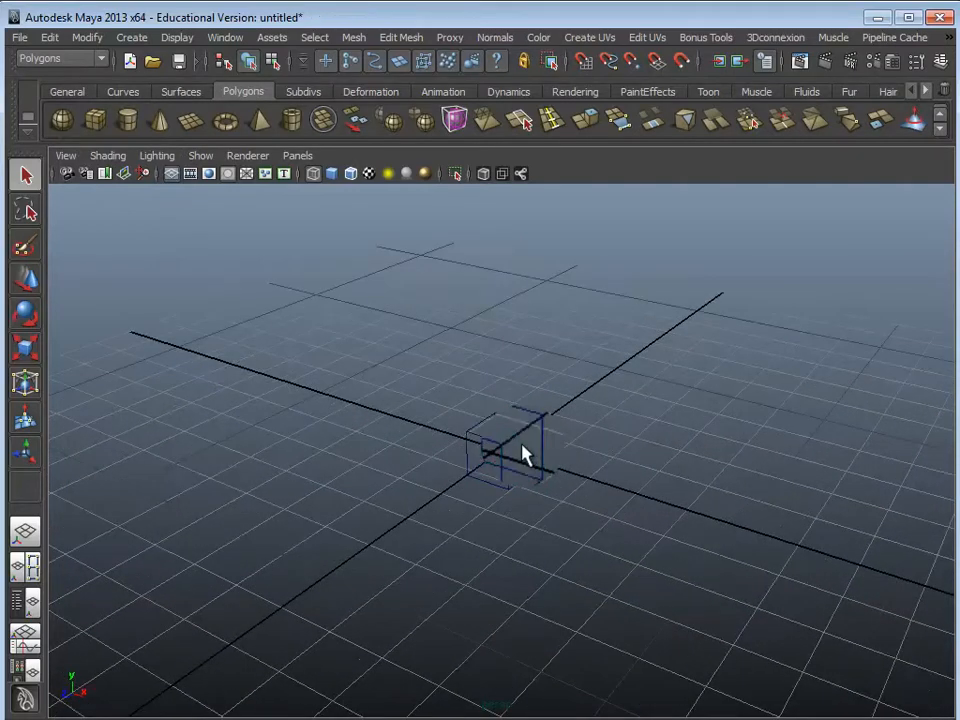
key("5")
left_click_drag(512, 484, 522, 478, "alt")
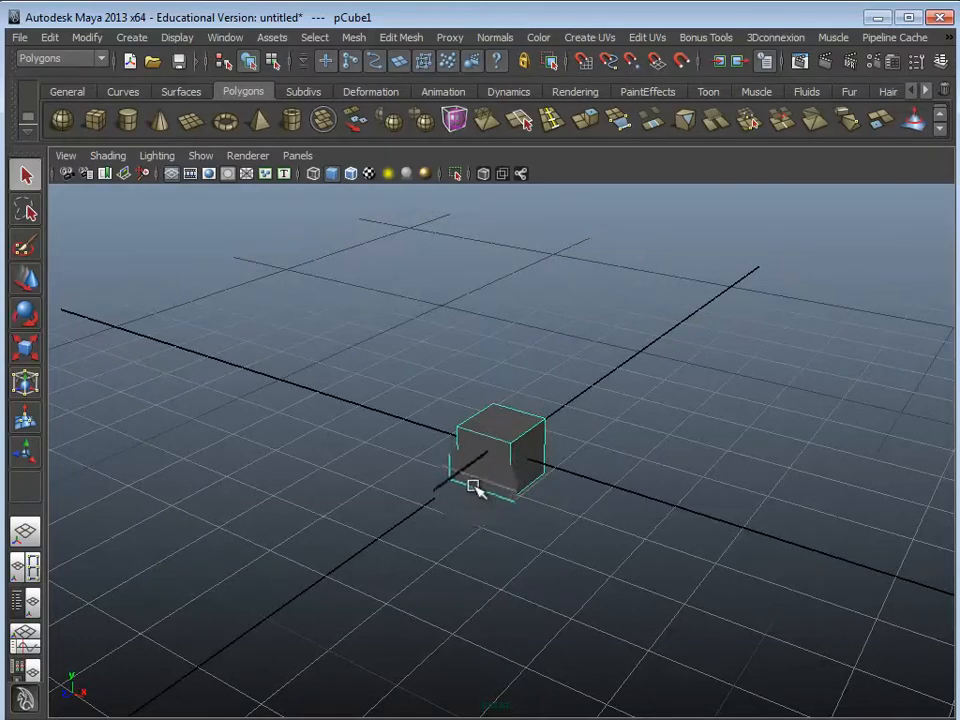
key("r")
left_click_drag(510, 452, 540, 452)
left_click_drag(542, 497, 583, 456, "alt")
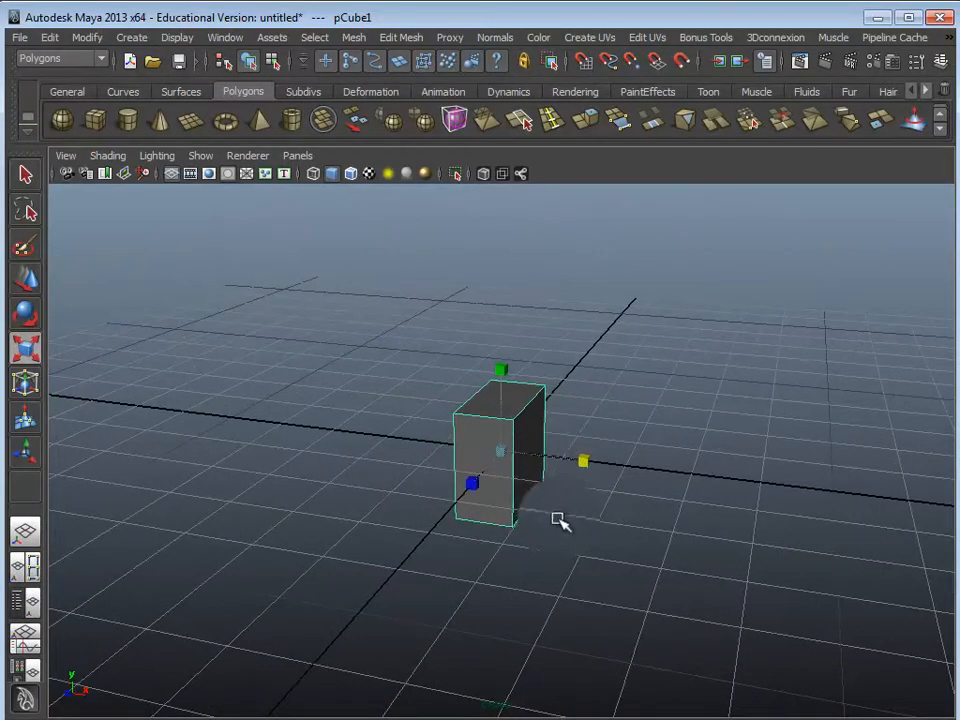
left_click_drag(559, 521, 425, 513, "alt")
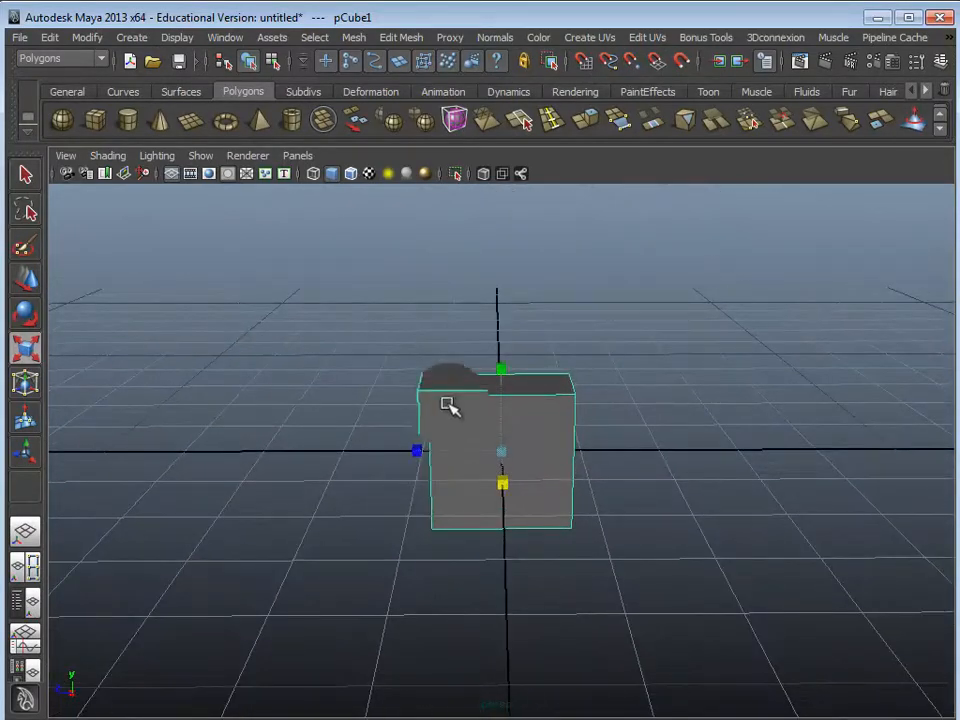
left_click_drag(500, 368, 507, 399)
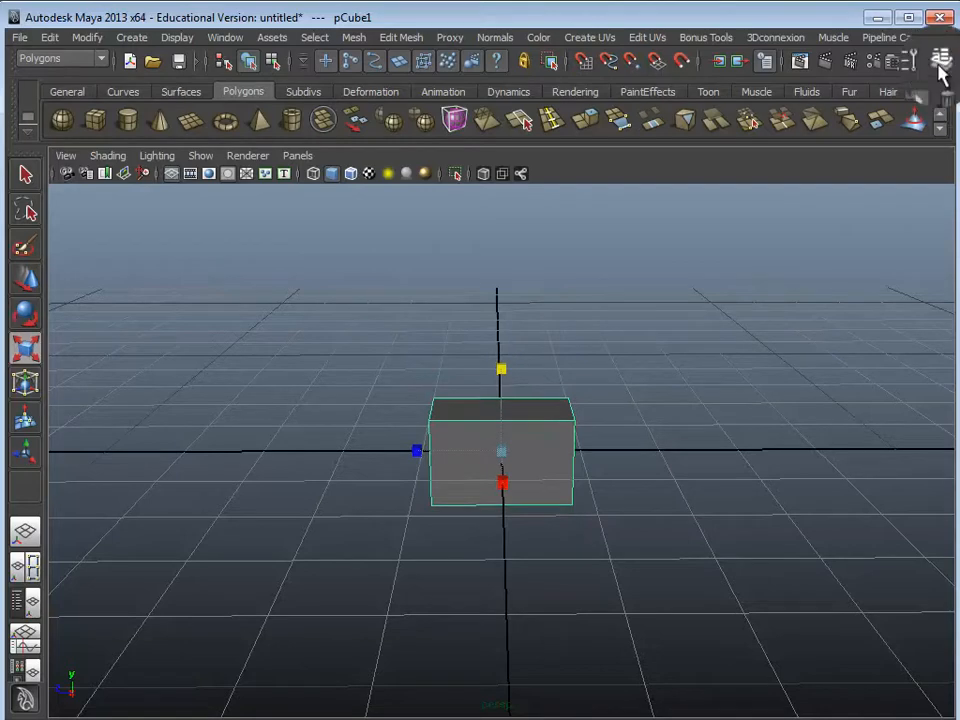
left_click(940, 63)
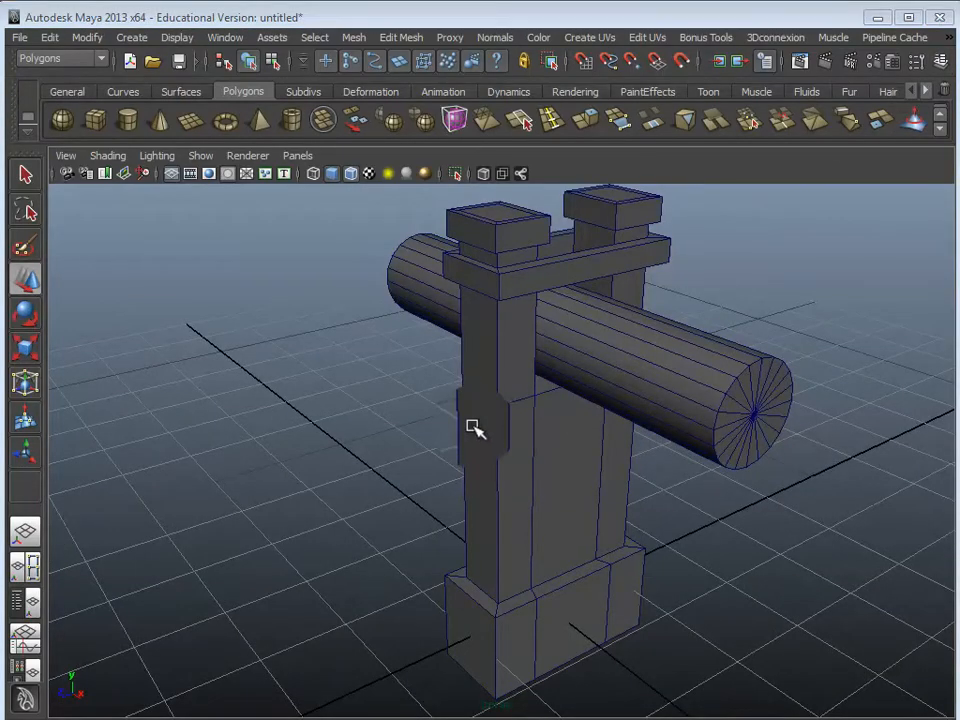
Step: Move the pillar and its collar to one end of the cylinder, and place a duplicate pair at the opposite end along X
left_click_drag(474, 428, 609, 454, "alt")
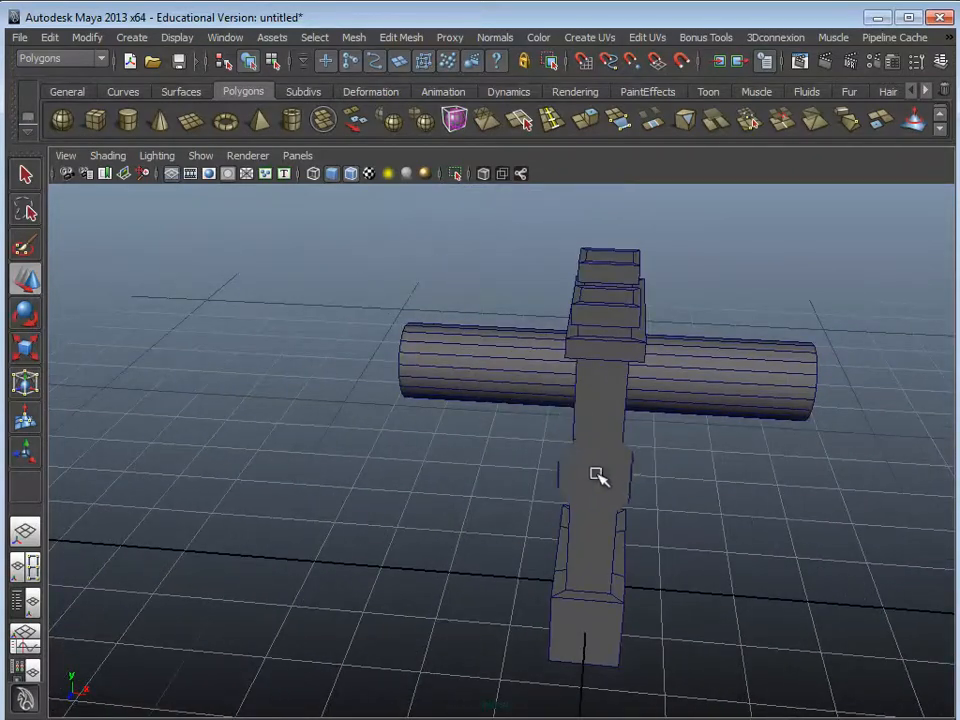
left_click(597, 476)
left_click_drag(536, 510, 556, 547, "alt")
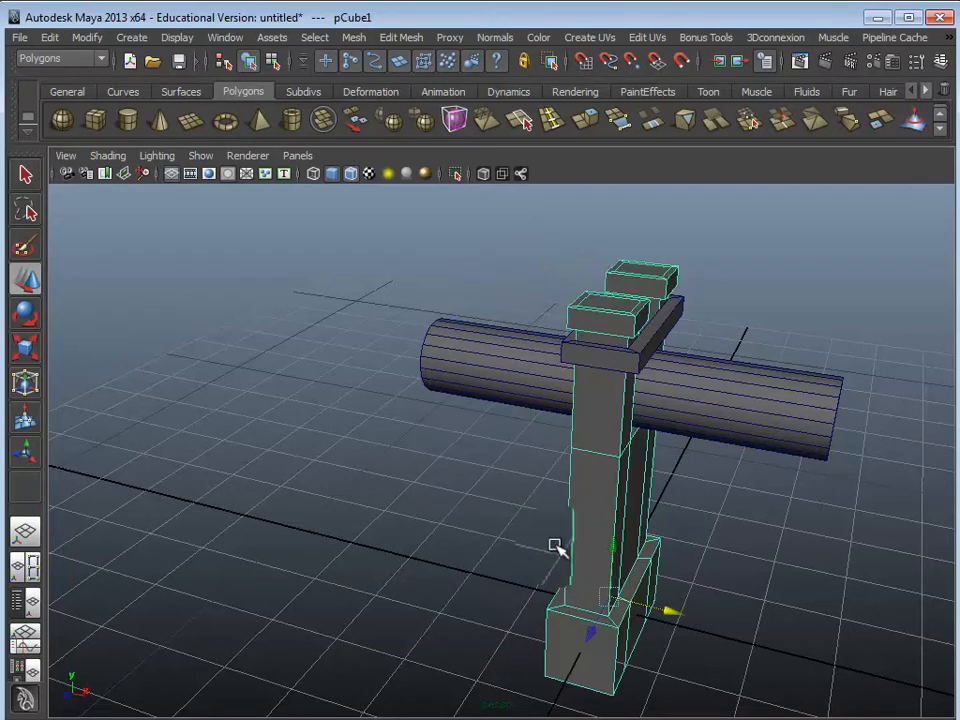
left_click(564, 360)
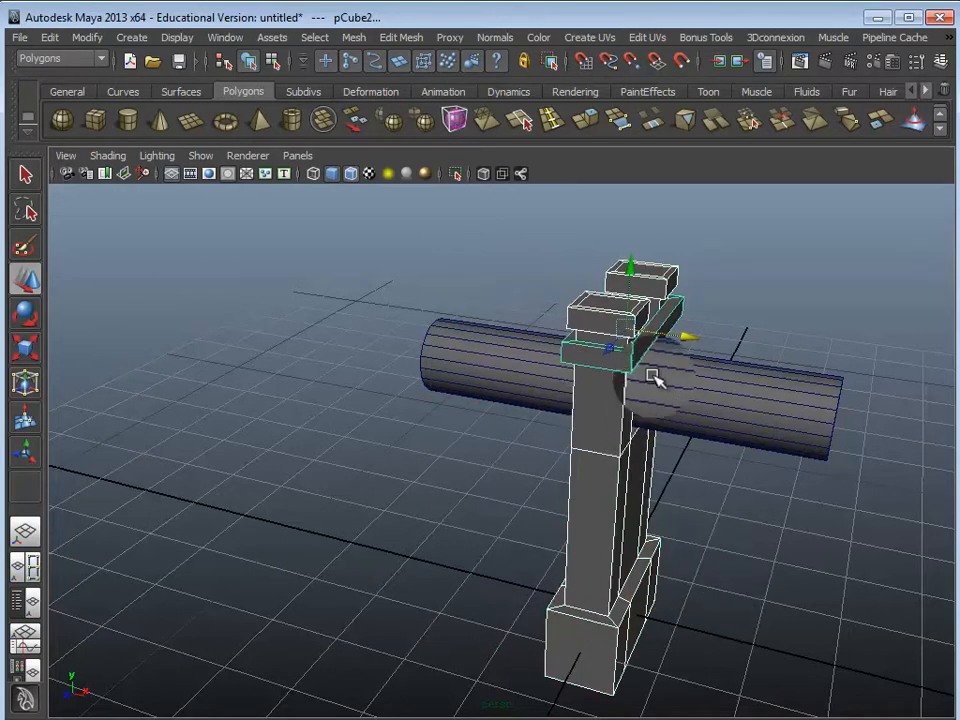
left_click_drag(689, 338, 853, 428)
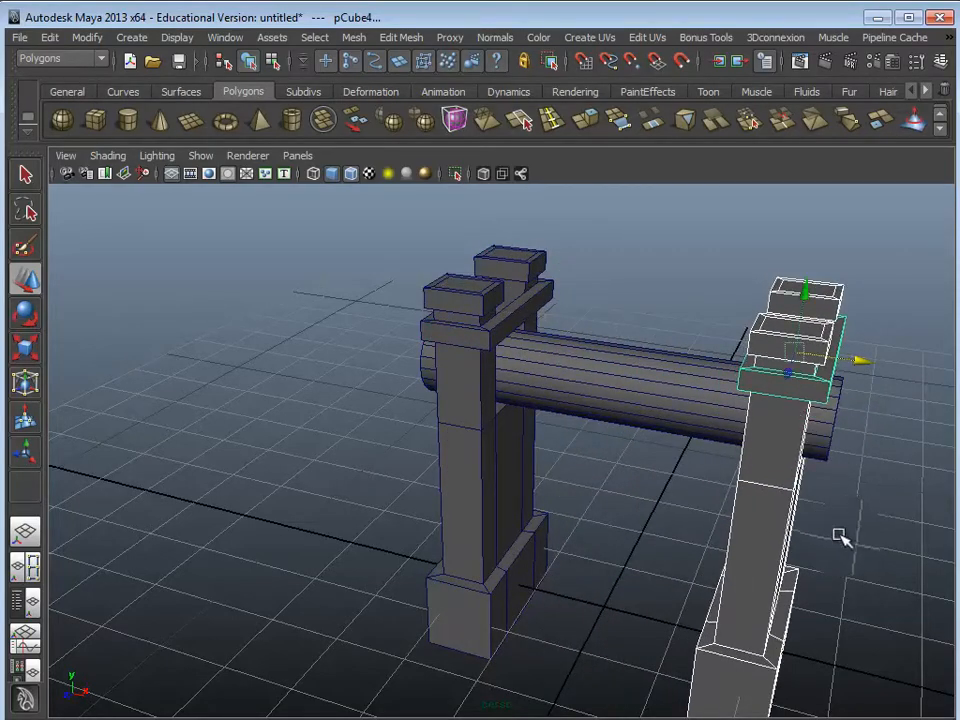
left_click_drag(838, 536, 702, 516, "alt")
left_click(326, 484)
left_click_drag(328, 485, 257, 289, "alt")
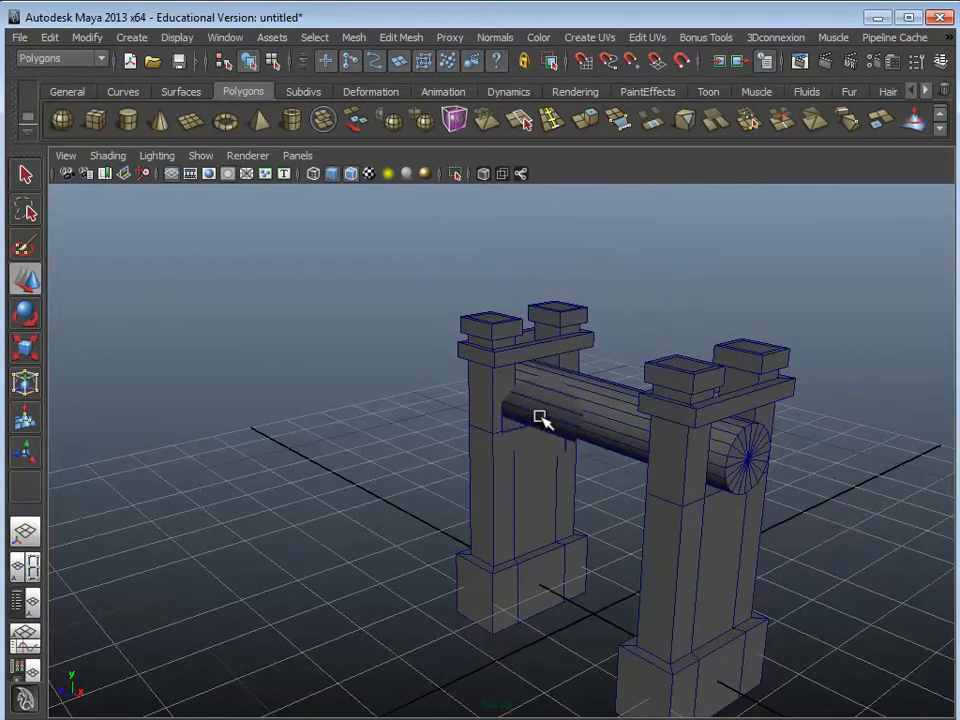
Step: Examine the two-pillar structure with its horizontal cylinder from several sides, including the pillar bases
left_click_drag(540, 418, 748, 516, "alt")
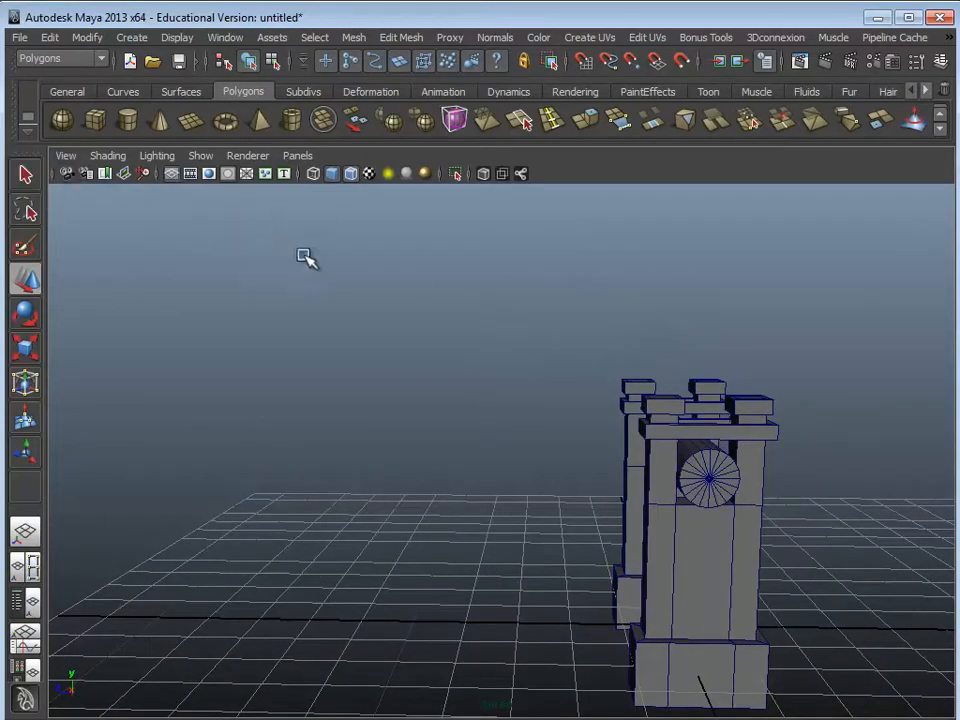
left_click_drag(305, 258, 512, 431, "alt")
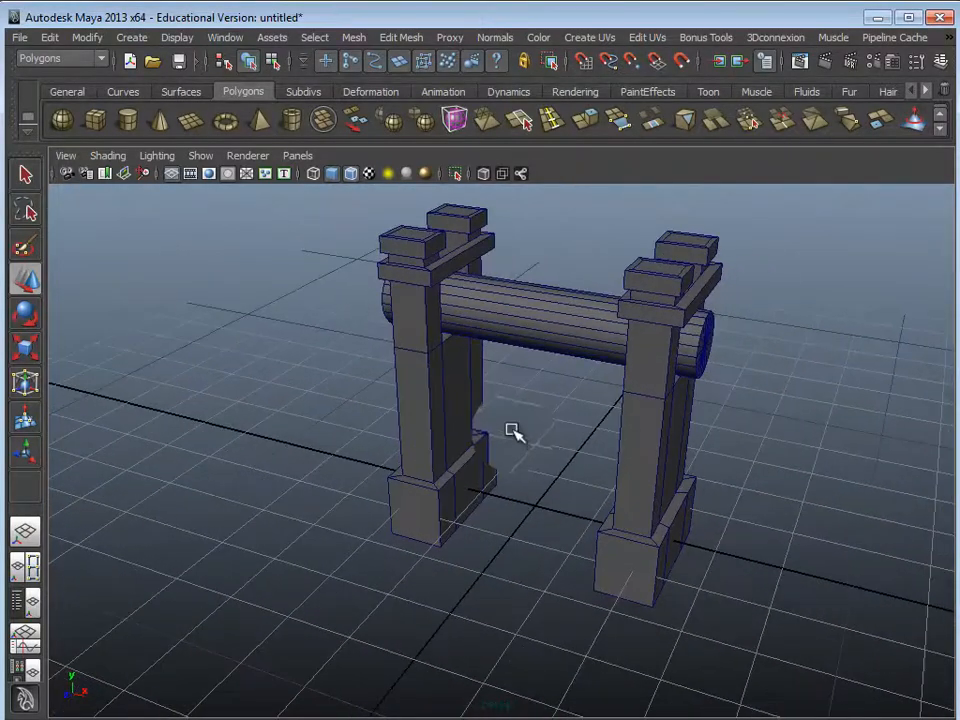
right_click_drag(512, 431, 542, 440, "alt")
mouse_move(542, 440)
left_mouse_down("alt")
mouse_move(478, 414)
mouse_move(553, 452)
left_mouse_up("alt")
middle_click_drag(553, 452, 482, 422, "alt")
right_click_drag(482, 422, 506, 428, "alt")
middle_click_drag(506, 428, 502, 423, "alt")
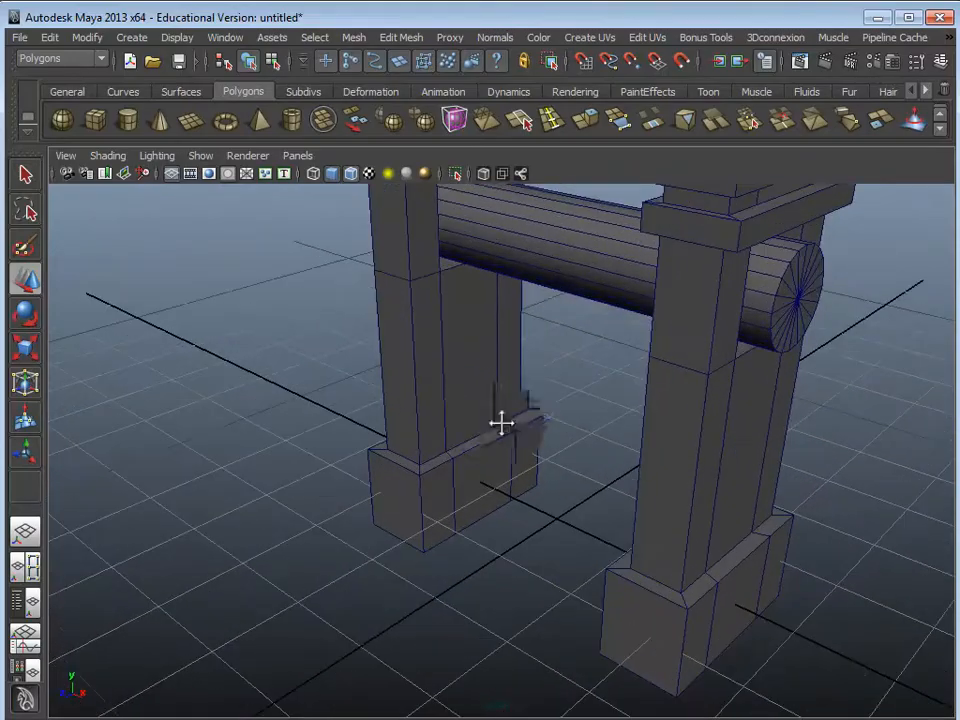
left_click_drag(501, 423, 523, 439, "alt")
right_click_drag(523, 439, 497, 431, "alt")
middle_click_drag(497, 431, 465, 414, "alt")
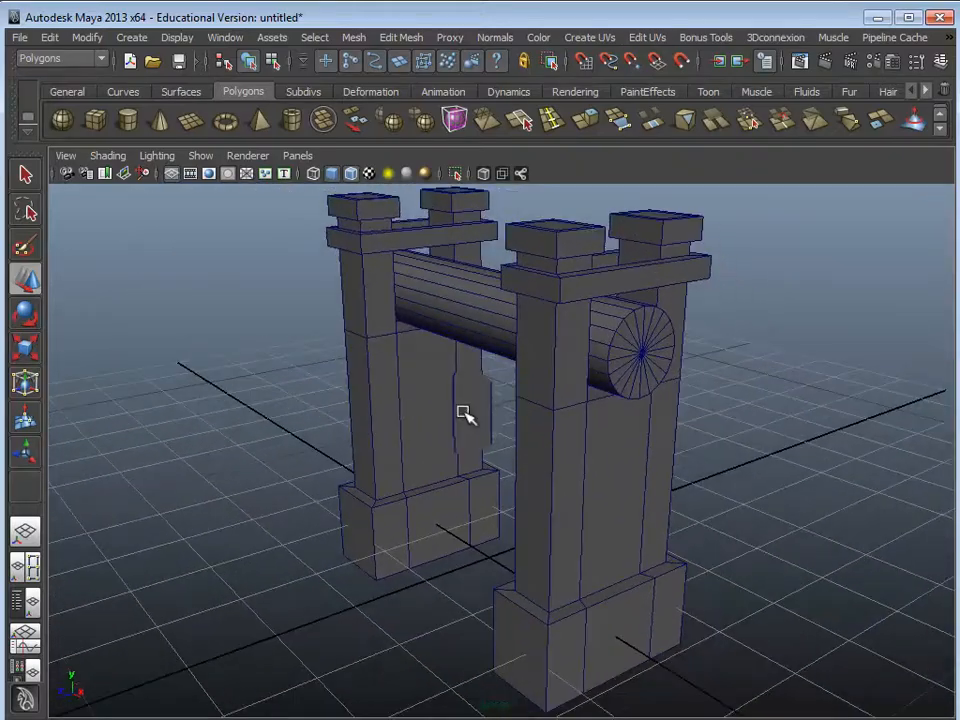
Step: Remove the cylinder and one pillar, and move the remaining pillar with its collar far aside along the Z axis
scroll(464, 438, "down", 5)
left_click_drag(465, 437, 412, 325, "alt")
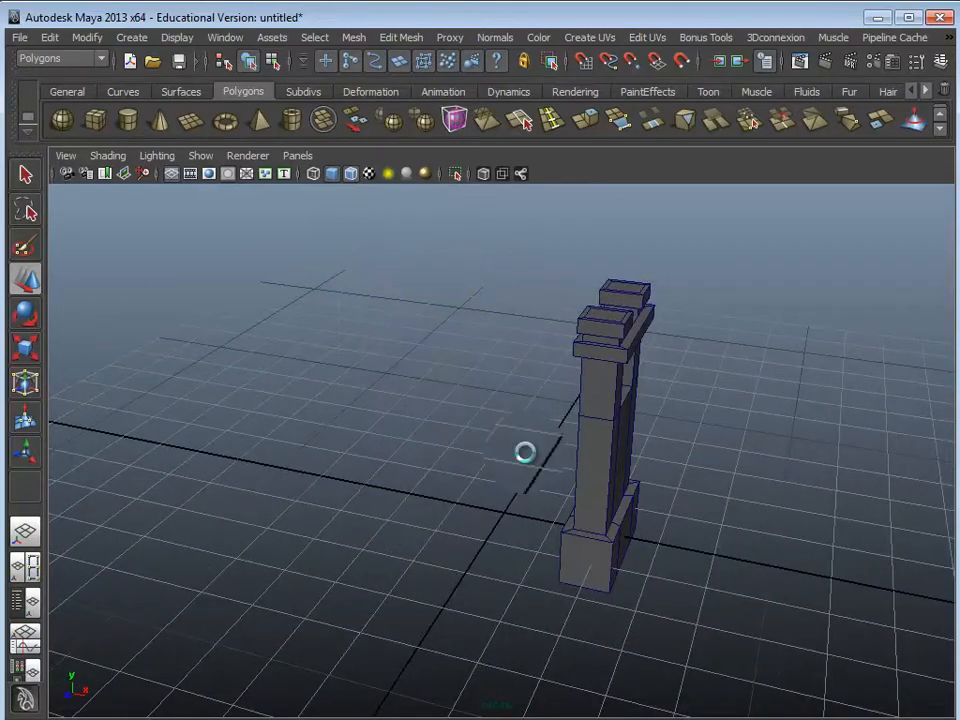
left_click_drag(543, 462, 546, 517, "alt")
key("ctrl+z")
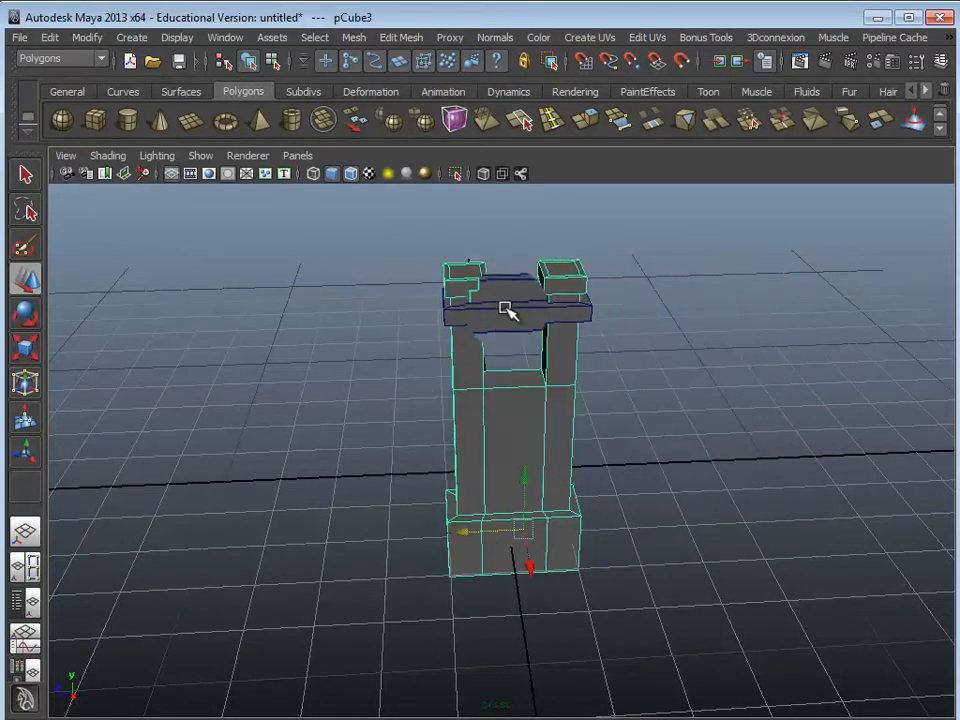
left_click(507, 311)
left_click_drag(453, 310, 926, 392)
left_click(572, 506)
left_click_drag(566, 514, 480, 470, "alt")
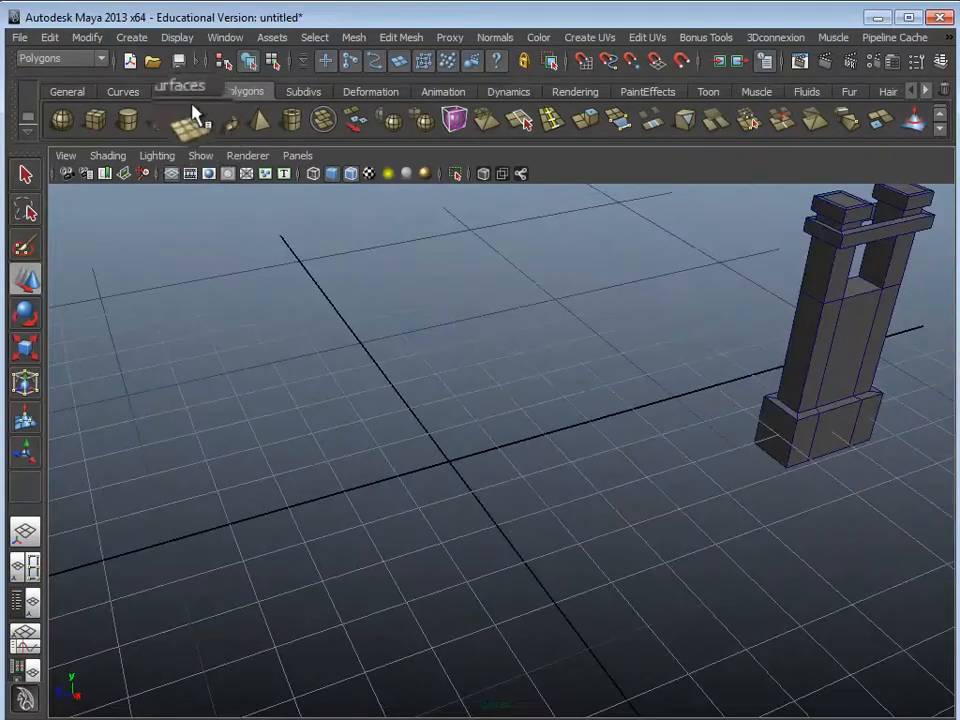
Step: Create a polygon cube at about 1.5 on X and scale it to about 0.95 in X and 2.6 in Z
left_click(92, 128)
left_click_drag(317, 356, 407, 388, "alt")
left_click_drag(475, 513, 392, 572)
left_click_drag(610, 505, 605, 497)
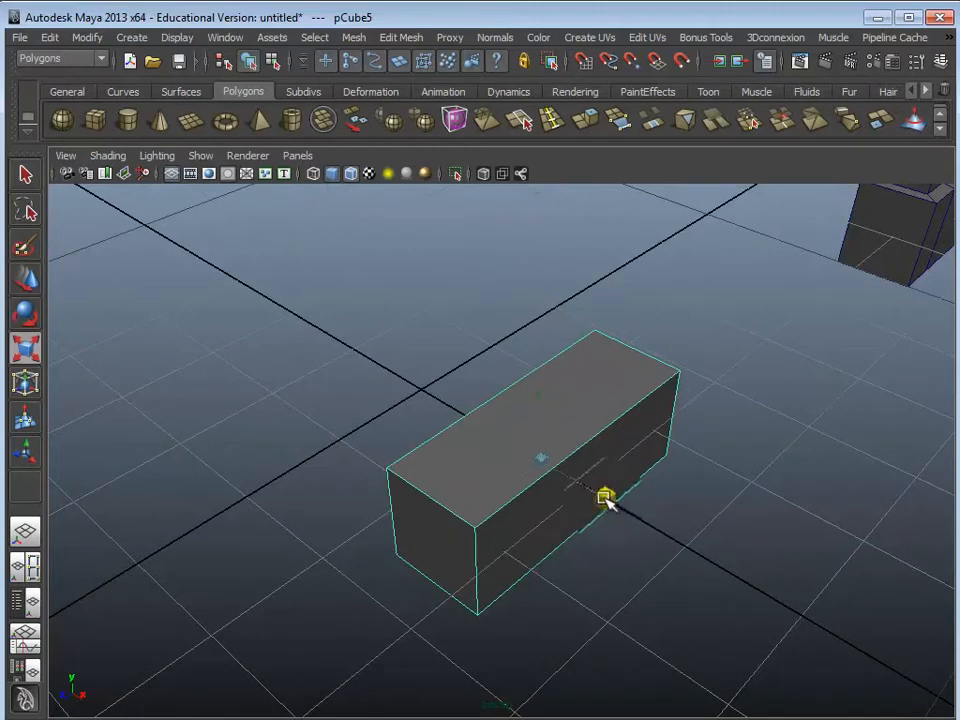
Step: Set the new cube's Subdivisions Depth to 3 in its polyCube construction inputs
left_click(940, 61)
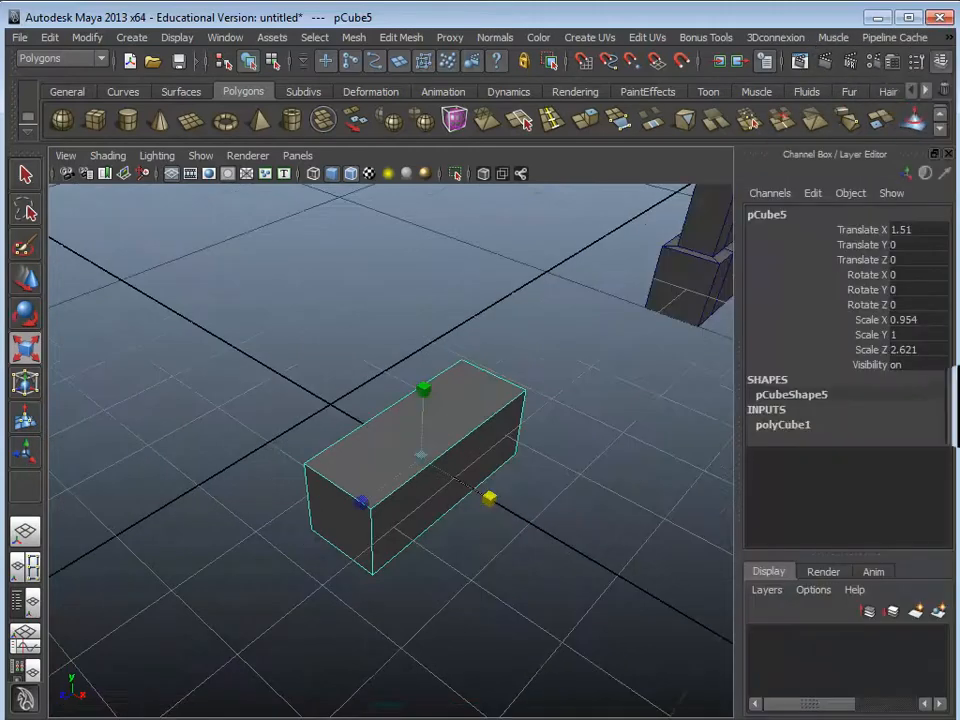
left_click(818, 426)
left_click(840, 484)
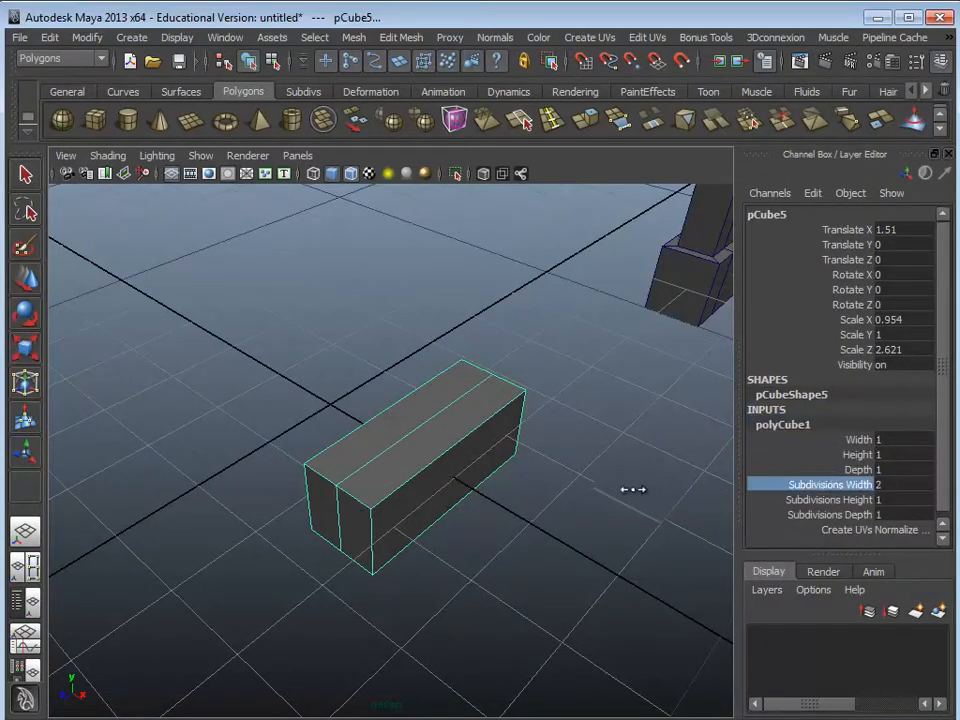
left_click(800, 514)
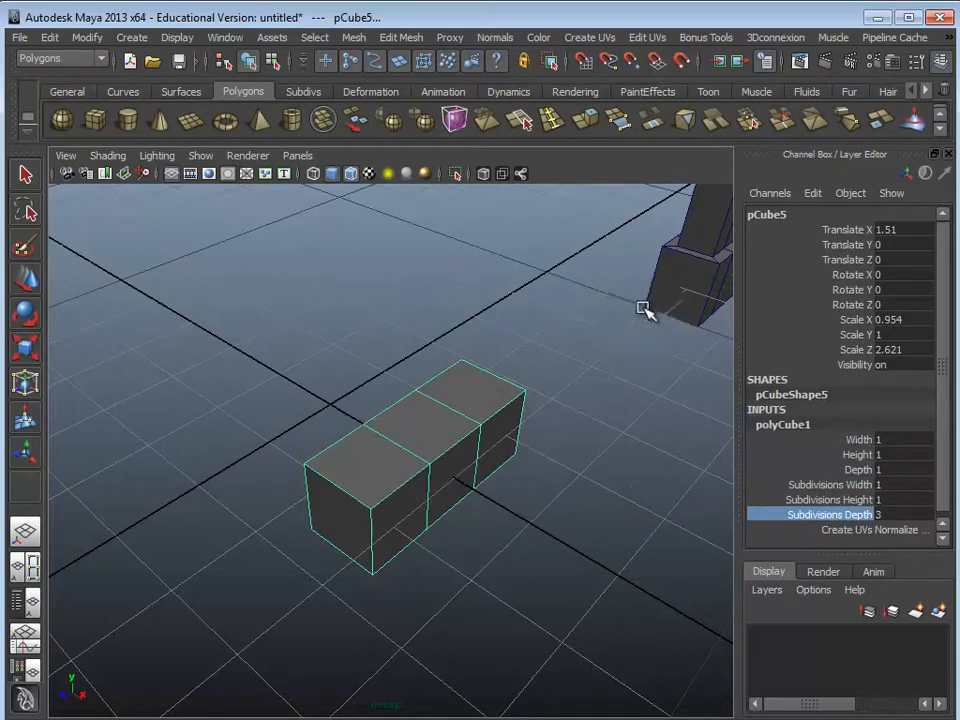
Step: Switch the block to face selection and select all three of its upper faces
left_click_drag(610, 399, 401, 429, "alt")
middle_click_drag(401, 429, 300, 375, "alt")
left_click_drag(520, 445, 345, 450, "alt")
middle_click_drag(345, 450, 454, 480, "alt")
scroll(330, 450, "up", 2)
middle_click_drag(330, 450, 503, 500, "alt")
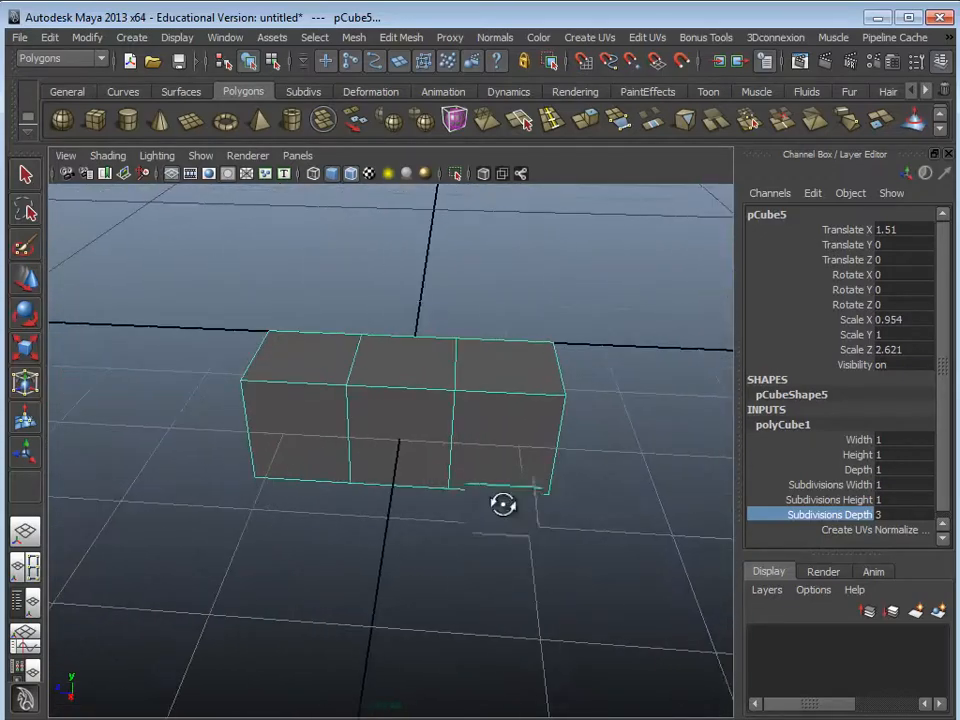
left_click_drag(503, 504, 585, 535, "alt")
right_click_drag(395, 432, 401, 476)
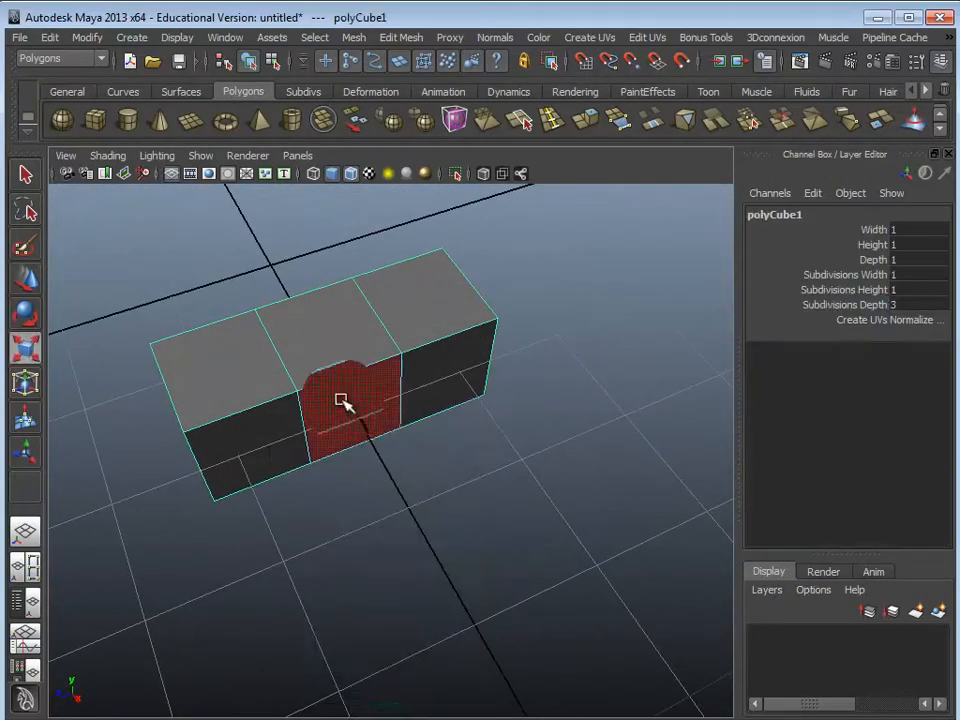
left_click(214, 366)
left_click(349, 347, "shift")
left_click(412, 317, "shift")
middle_click_drag(418, 349, 545, 398, "alt")
scroll(497, 396, "up", 2)
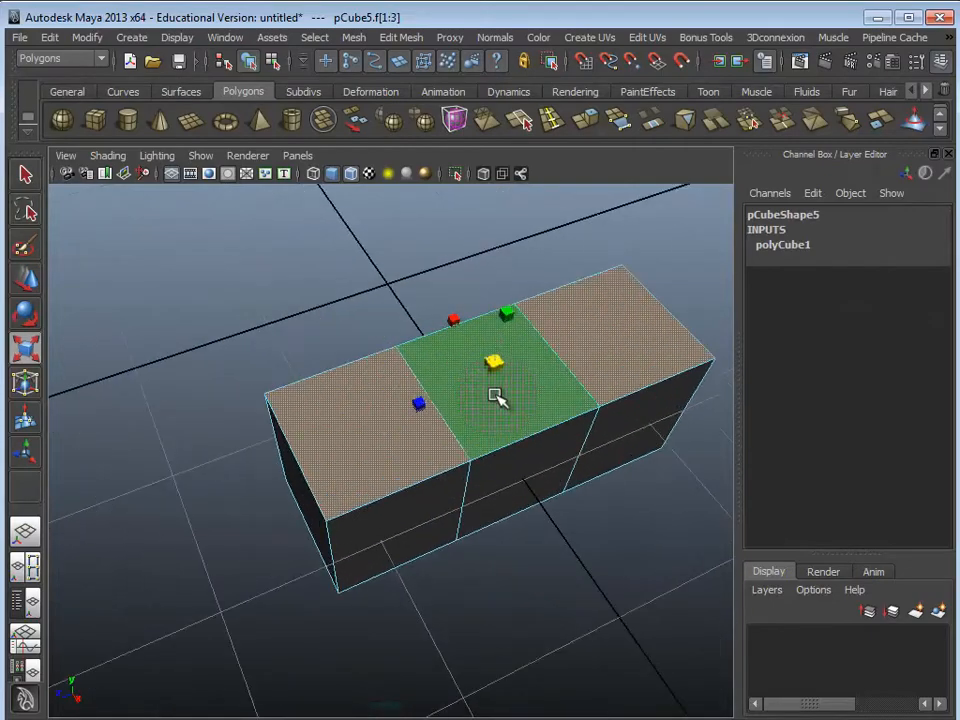
middle_click_drag(466, 346, 418, 346, "alt")
Step: Extrude the three upper faces and scale them inward to leave an even border around the block's edge
left_click(585, 125)
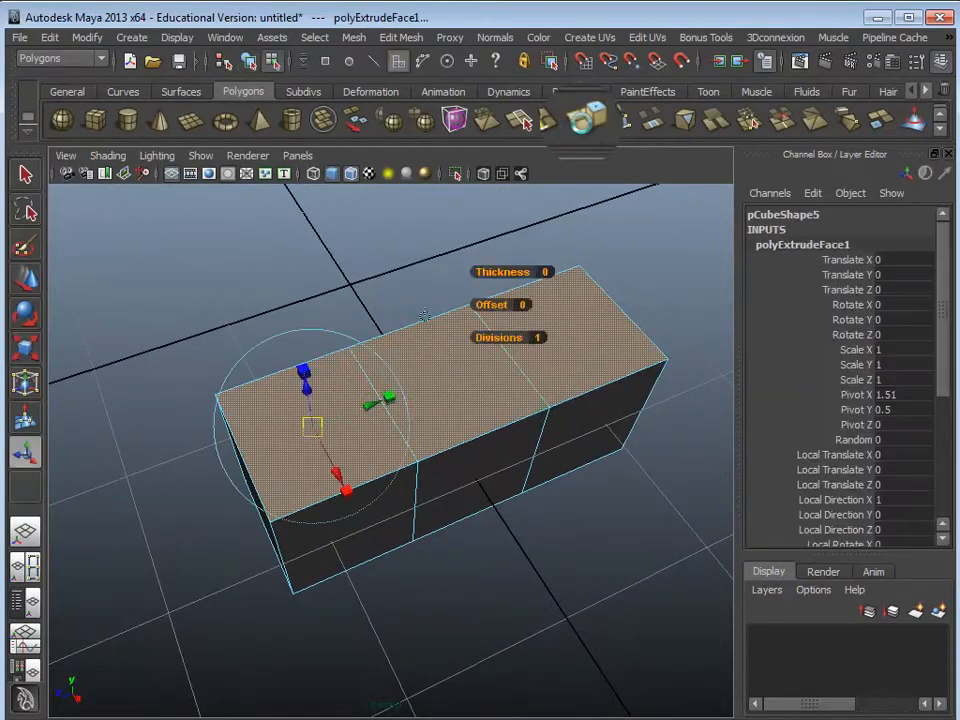
left_click_drag(343, 422, 365, 455, "alt")
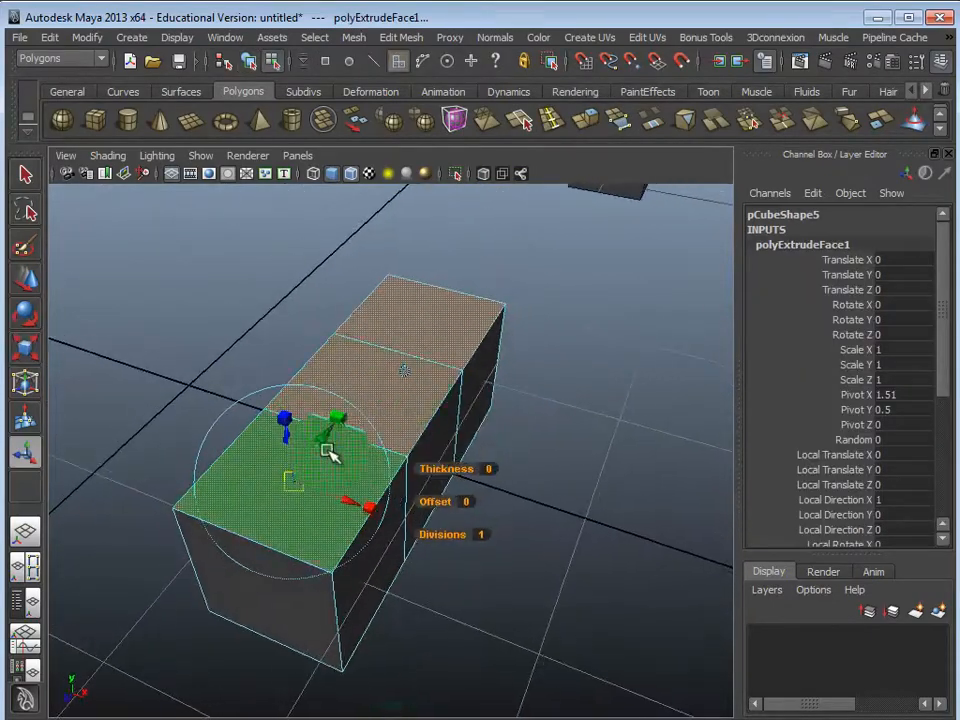
key("r")
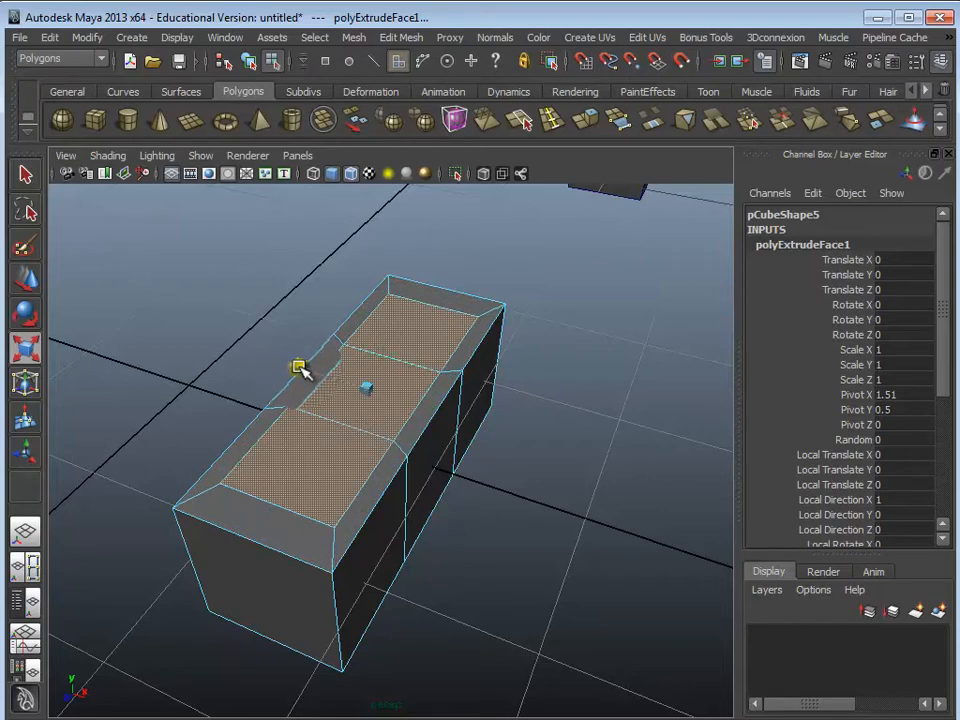
left_click_drag(475, 487, 590, 350, "alt")
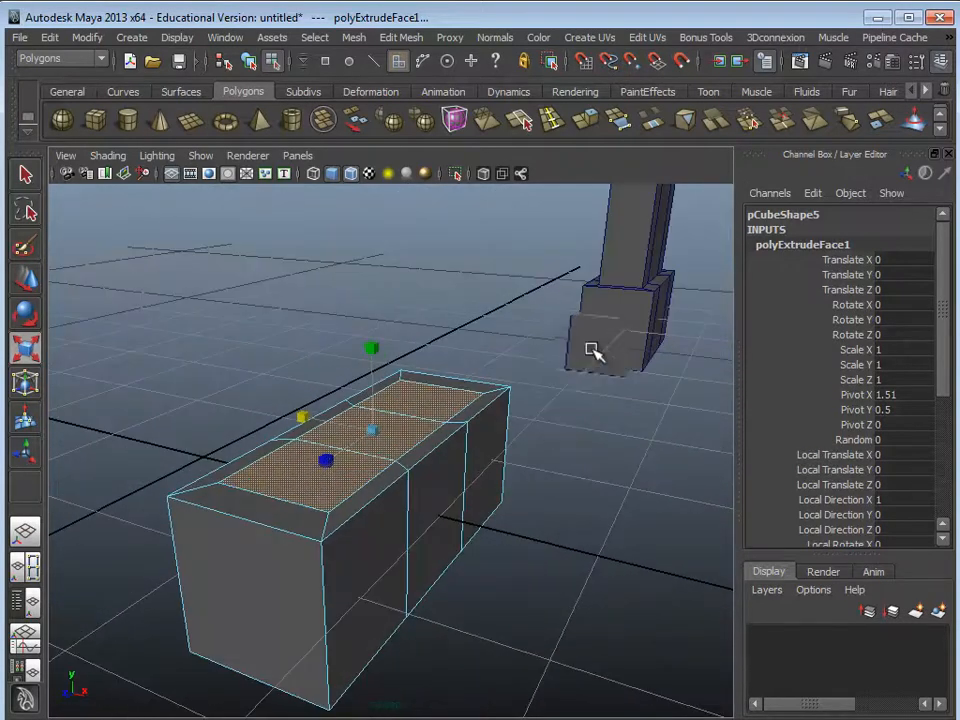
Step: Extrude the inset faces again and raise them to about 2.79 on Y to form the pillar's tall body
left_click(586, 120)
left_click_drag(485, 370, 406, 436, "alt")
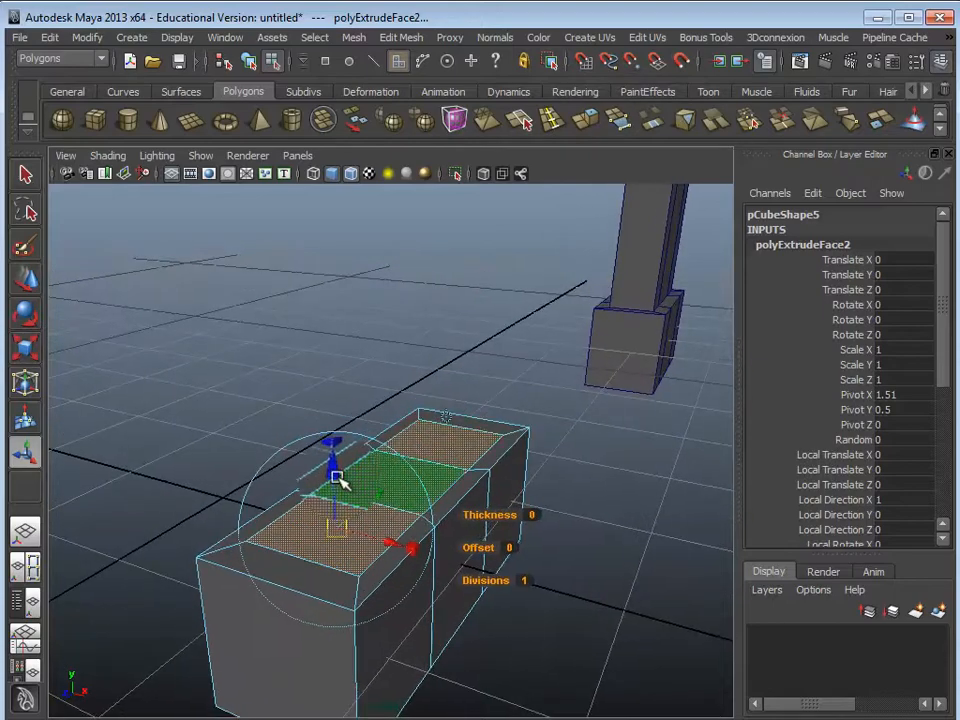
left_click_drag(335, 482, 403, 446)
left_click(210, 451)
right_click_drag(210, 451, 237, 412, "alt")
left_click_drag(237, 412, 259, 508, "alt")
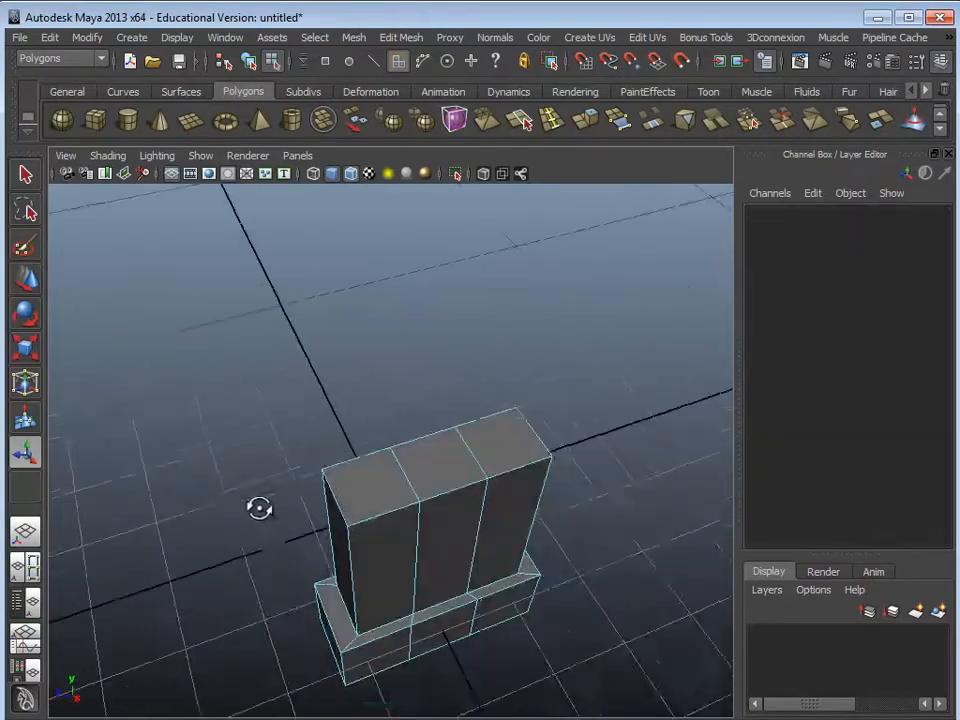
Step: Extrude the two outer upper faces of the pillar upward by about 1.79, leaving a gap in the middle
left_click(375, 497)
left_click(510, 456, "shift")
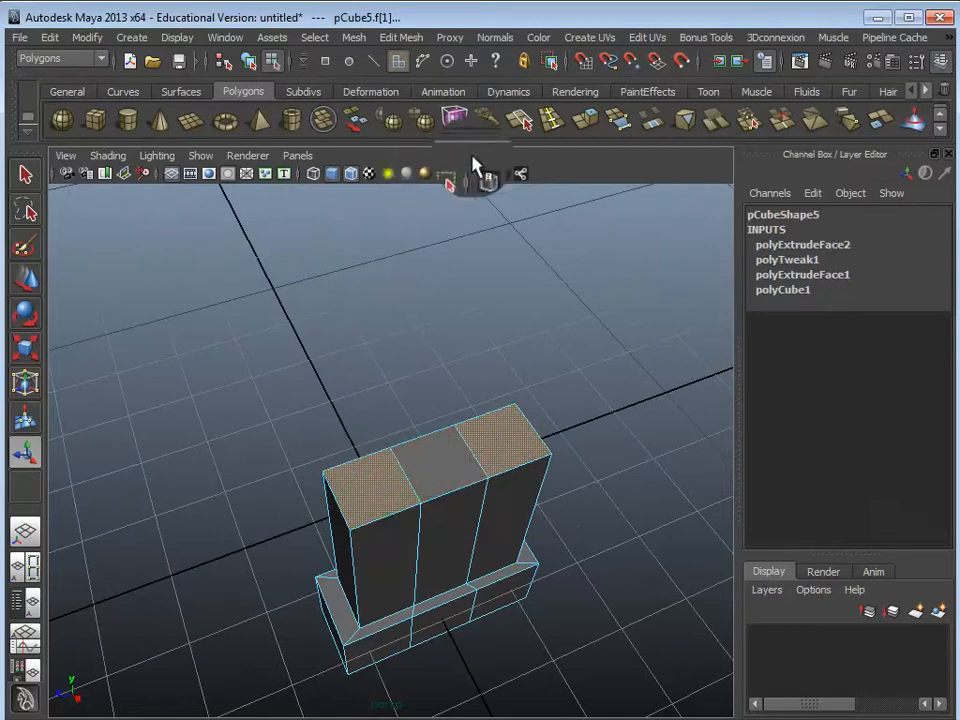
left_click(581, 124)
left_click_drag(254, 428, 254, 376, "alt")
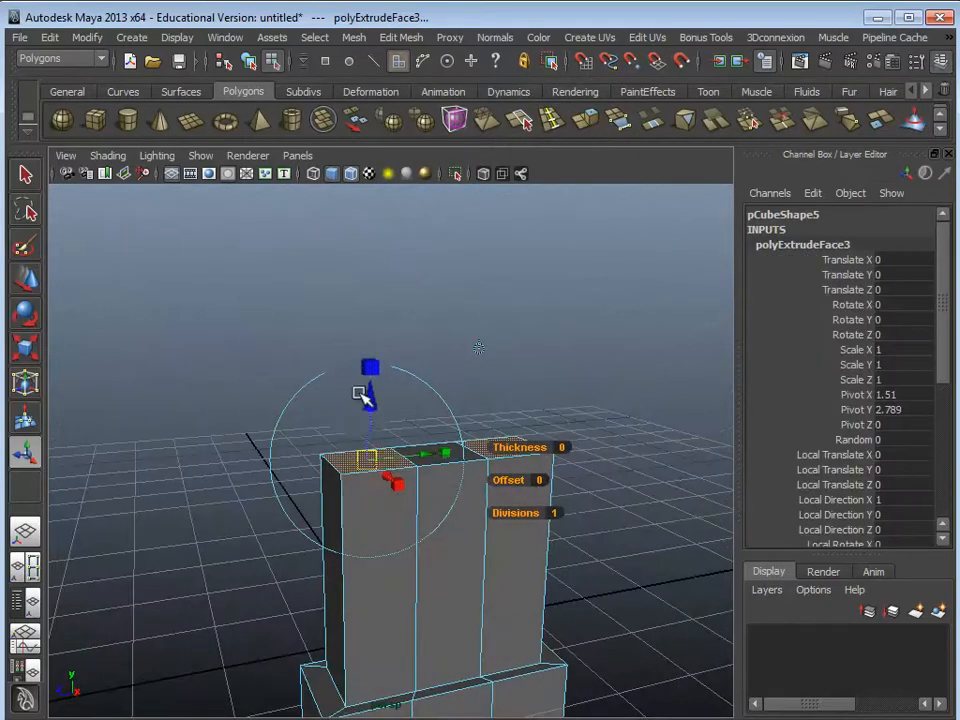
left_click_drag(368, 390, 368, 188)
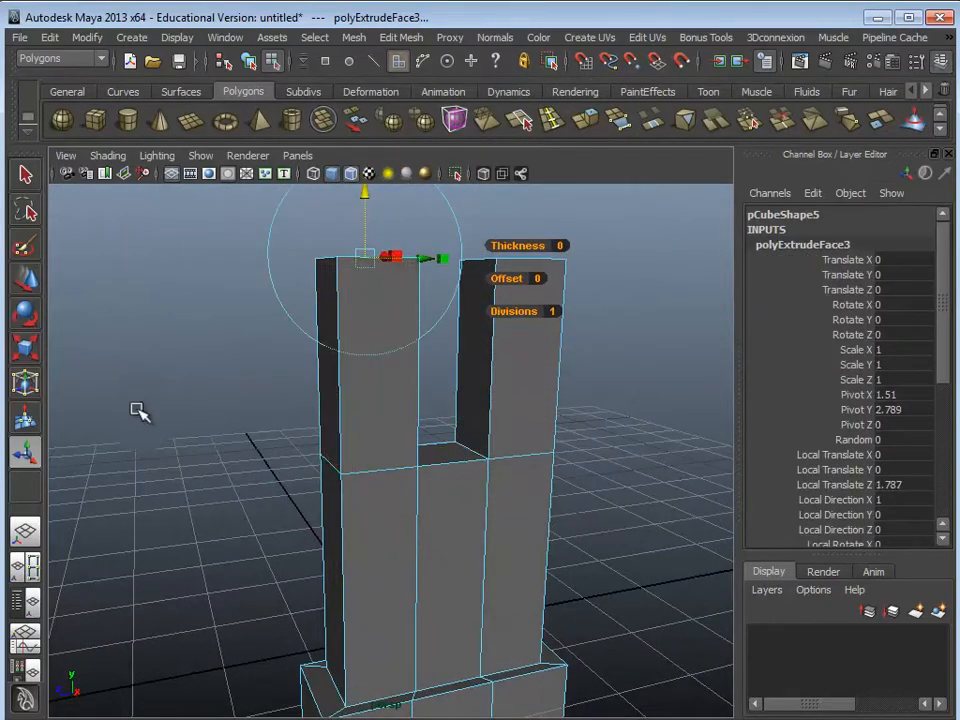
scroll(137, 409, "down", 3)
scroll(248, 416, "up", 3)
left_click_drag(347, 250, 369, 267, "alt")
left_click(254, 364)
Step: Return the new pillar from face selection to object mode and leave it deselected
scroll(253, 369, "down", 3)
mouse_move(395, 465)
left_mouse_down("alt")
mouse_move(337, 439)
mouse_move(308, 408)
mouse_move(400, 457)
left_mouse_up("alt")
right_click_drag(265, 416, 312, 394)
scroll(480, 404, "down", 3)
scroll(555, 420, "up", 4)
mouse_move(375, 402)
middle_mouse_down("alt")
mouse_move(555, 420)
mouse_move(461, 444)
middle_mouse_up("alt")
mouse_move(450, 446)
left_mouse_down("alt")
mouse_move(529, 490)
mouse_move(522, 474)
left_mouse_up("alt")
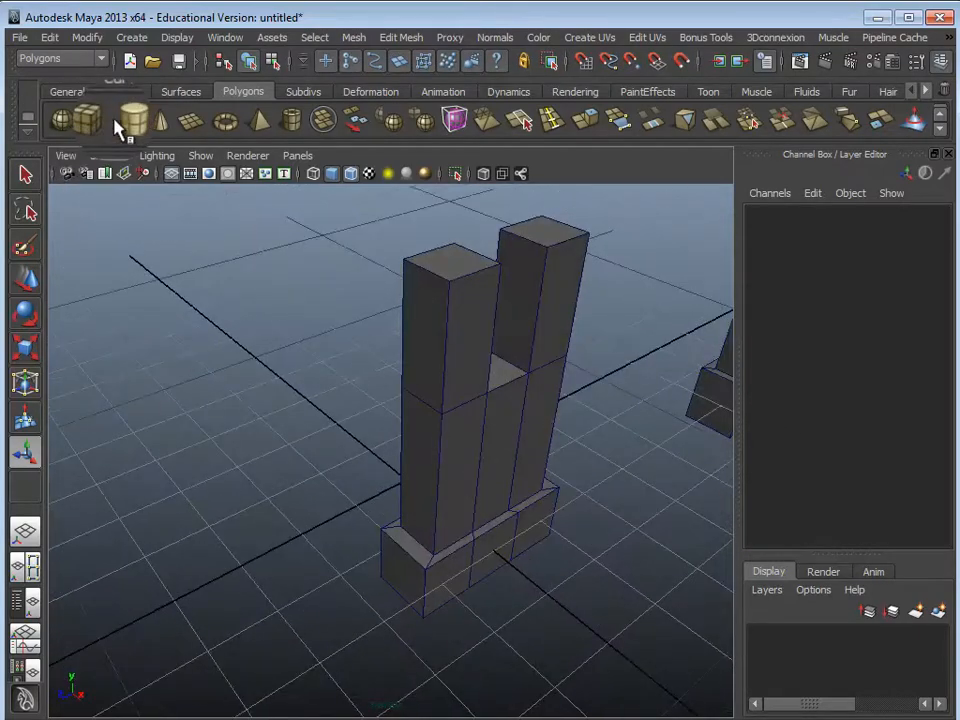
Step: Create a polygon cylinder, rotate it -90 on Z to lie horizontally, and raise it to about 3.416 on Y
left_click(116, 122)
left_click_drag(208, 486, 322, 484, "alt")
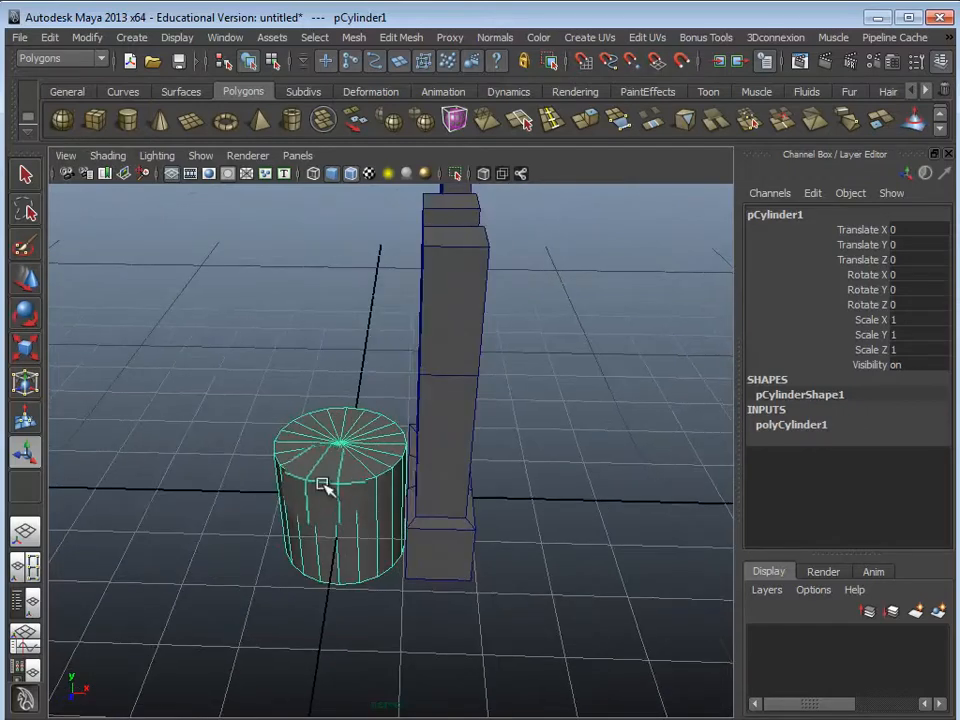
key("e")
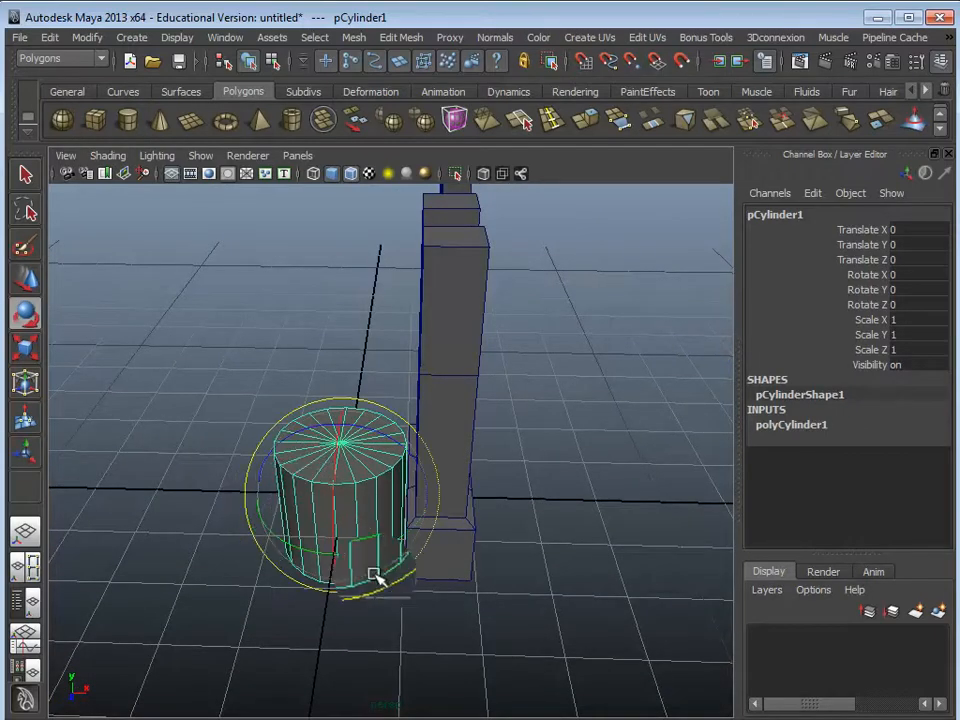
left_click_drag(393, 438, 495, 519)
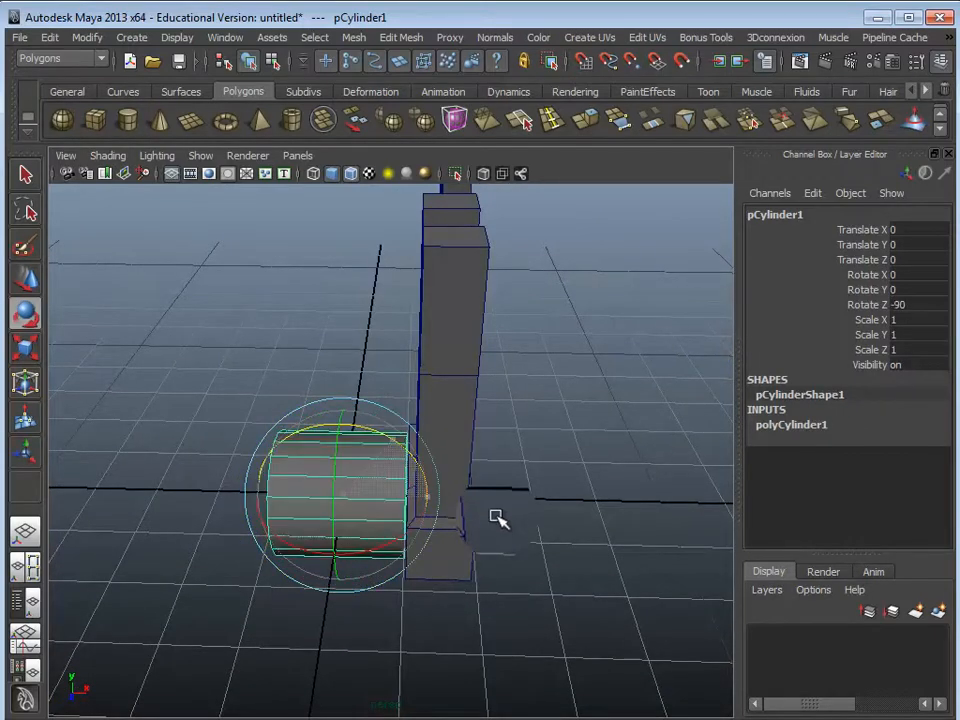
key("w")
left_click_drag(337, 432, 339, 206)
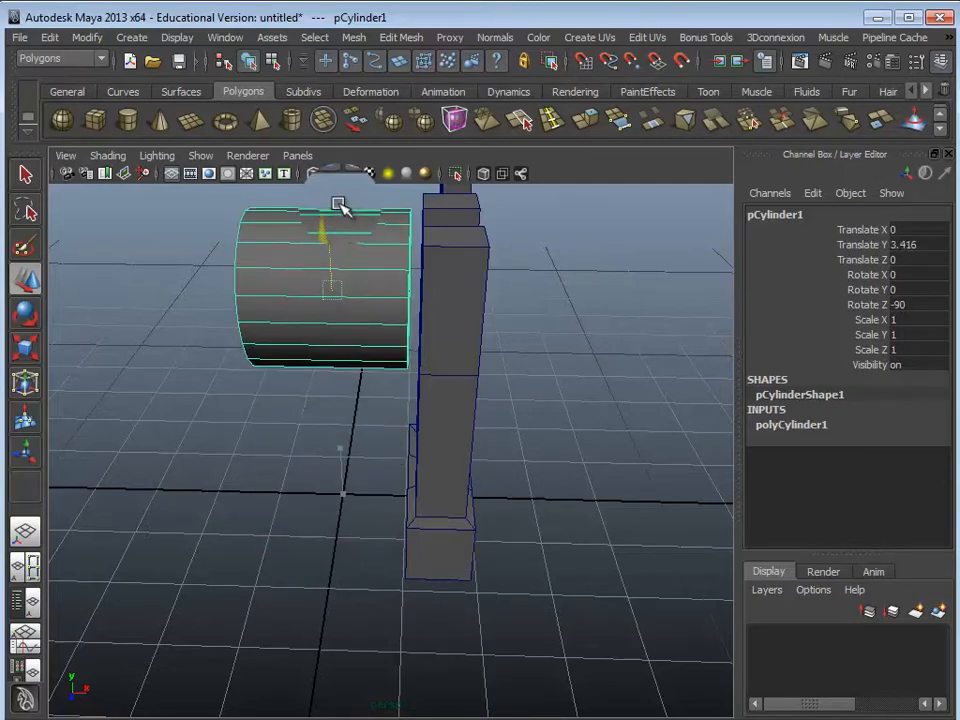
left_click_drag(500, 530, 460, 520, "alt")
left_click(949, 155)
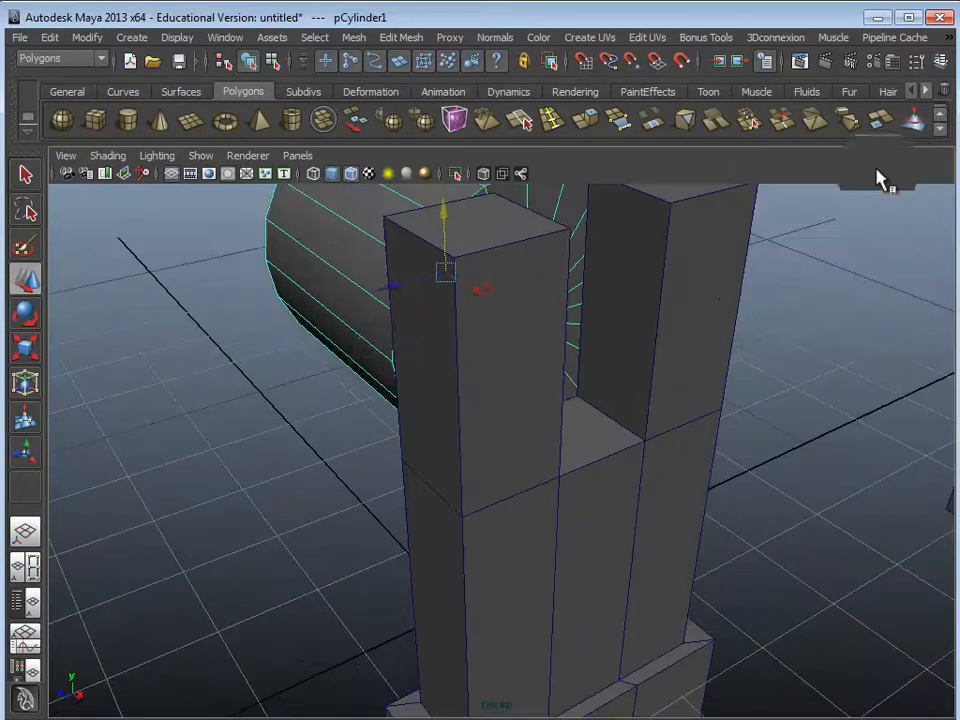
Step: Scale the cylinder down uniformly, slide it into the pillar's notch, and lower it to rest on the notch floor
left_click_drag(300, 340, 365, 455, "alt")
key("r")
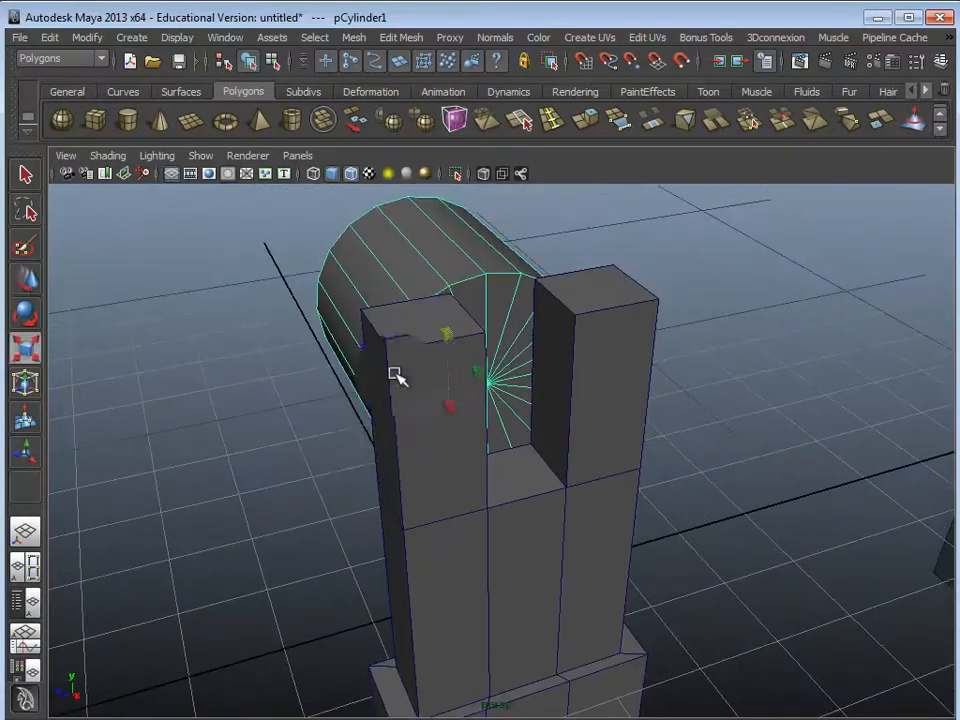
left_click_drag(452, 330, 371, 354)
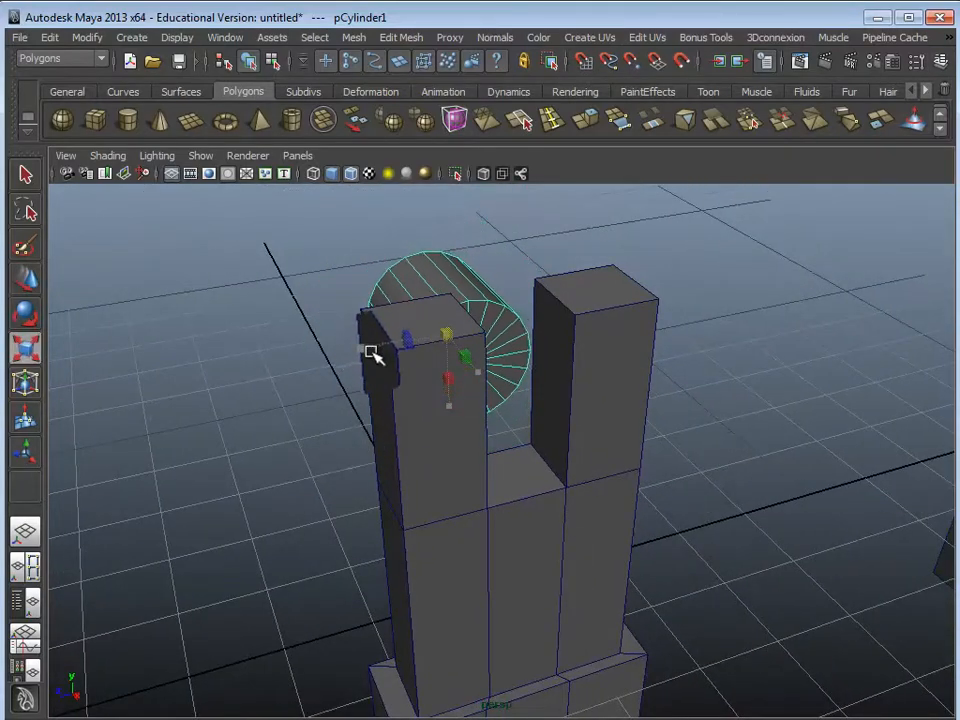
key("w")
left_click_drag(472, 362, 545, 448)
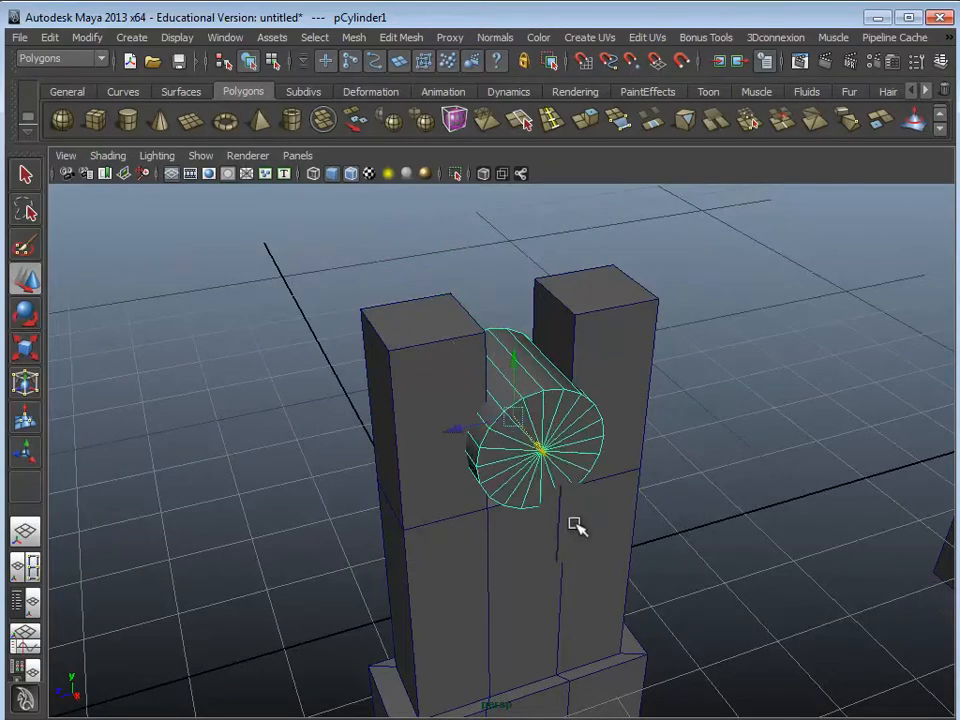
left_click_drag(579, 525, 547, 585, "alt")
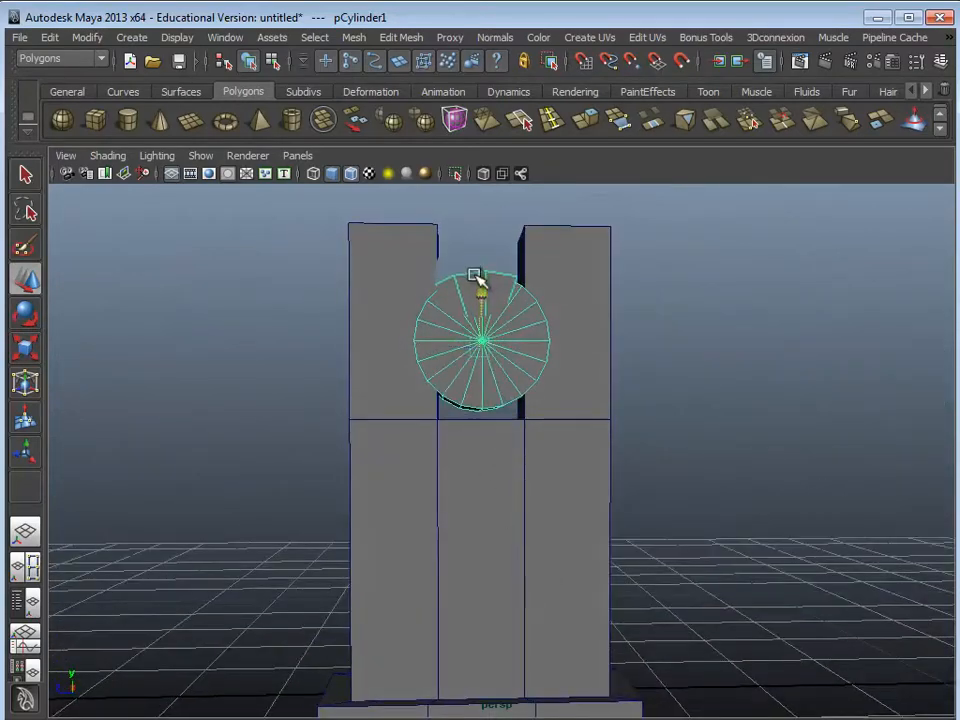
left_click_drag(477, 277, 480, 285)
Step: In side view, move all vertices of the pillar's +Z half outward until that prong's inner edge meets the cylinder's side
left_click(513, 517)
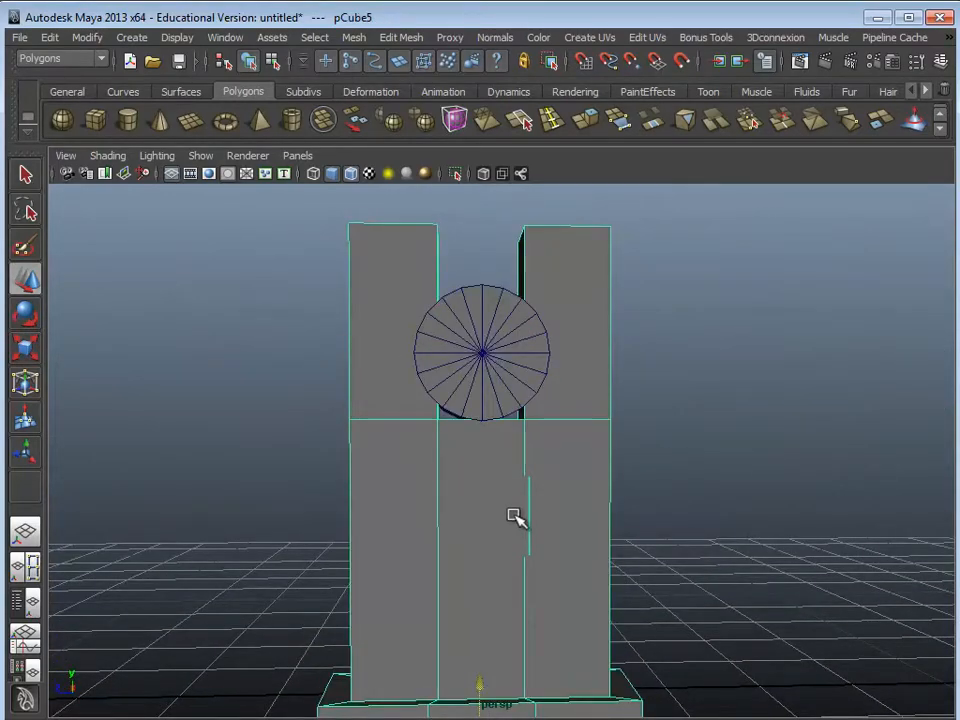
key("space")
key("space")
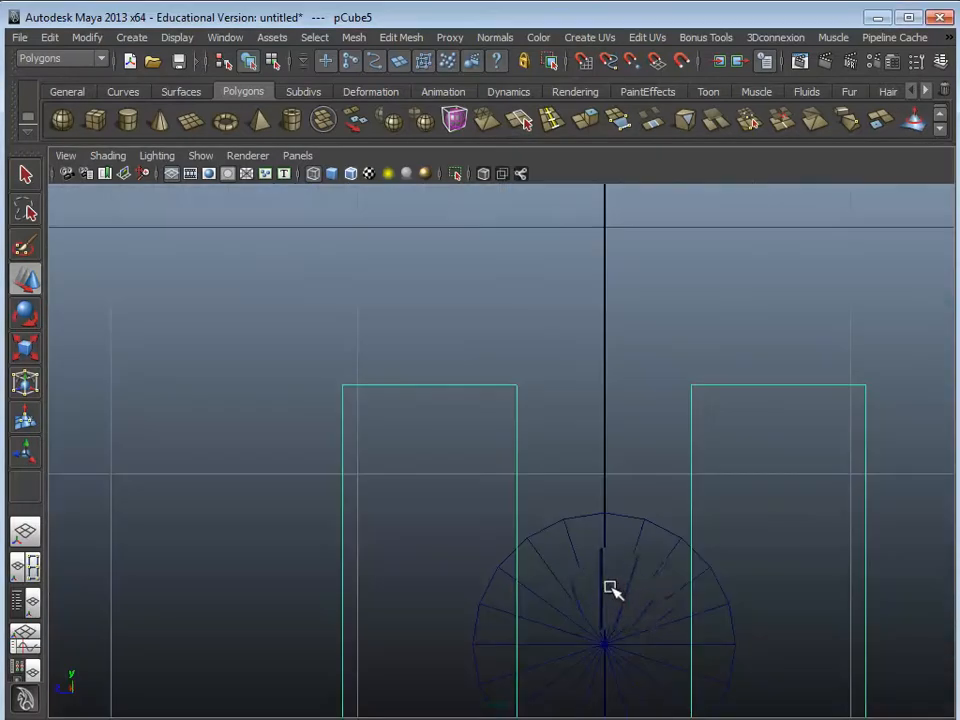
scroll(611, 588, "down", 6)
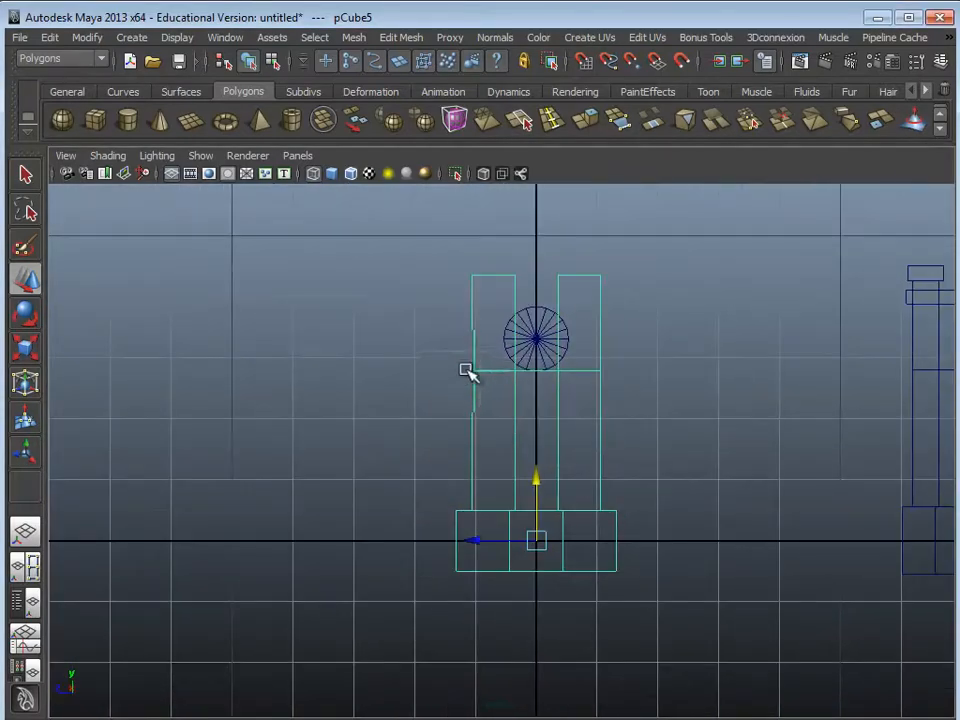
right_click_drag(469, 371, 410, 358)
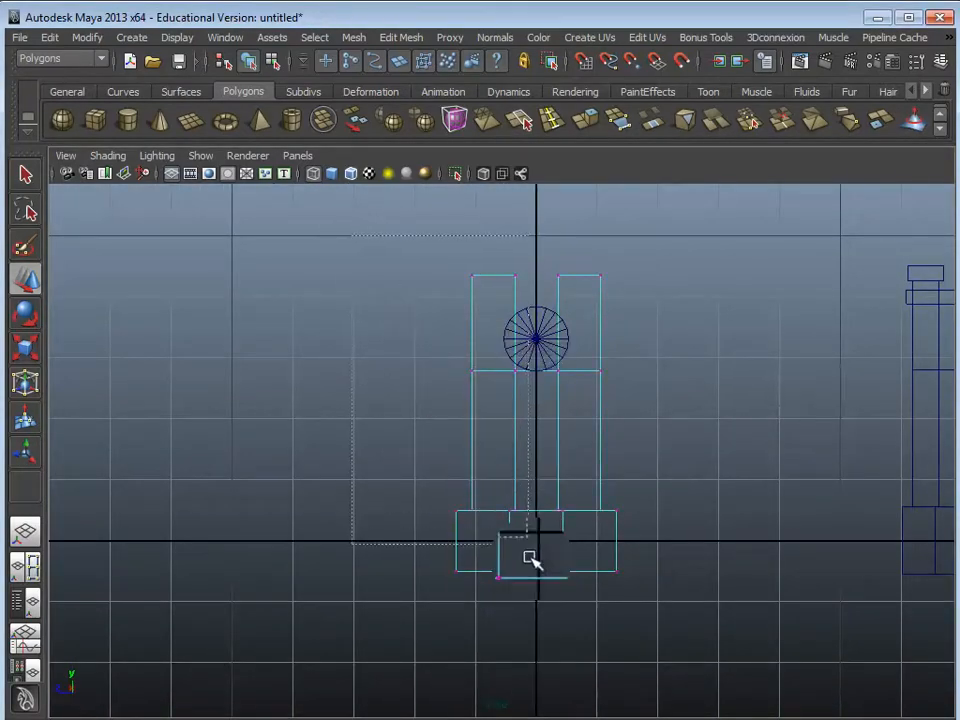
scroll(428, 430, "up", 2)
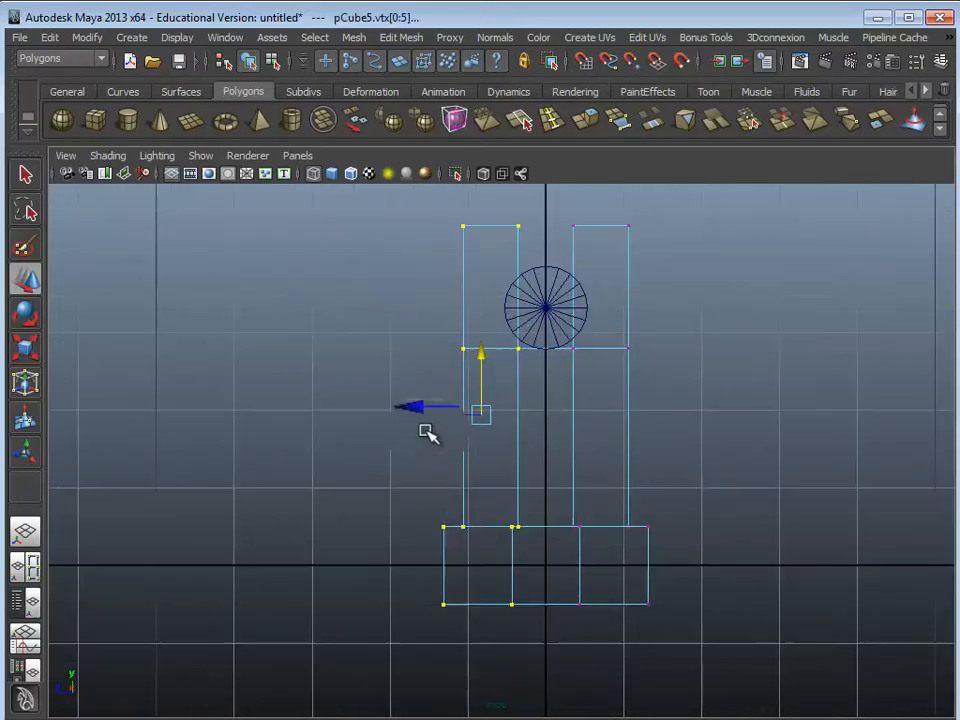
left_click_drag(408, 420, 401, 424)
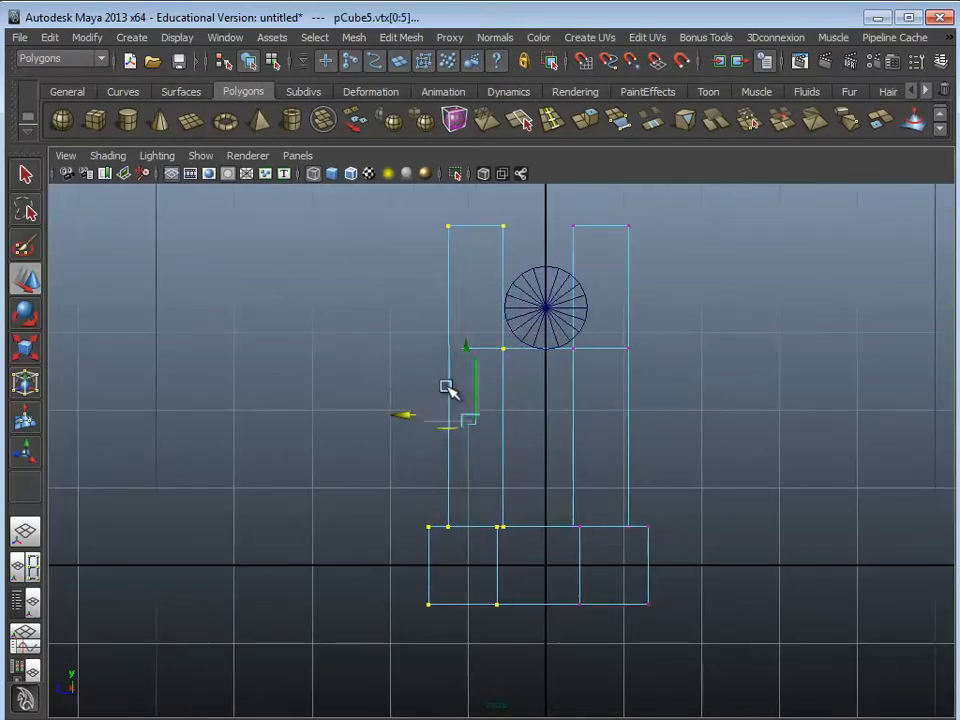
Step: Move the vertices of the pillar's opposite half outward to meet the cylinder's other side, and return to the perspective view
left_click_drag(738, 652, 739, 652)
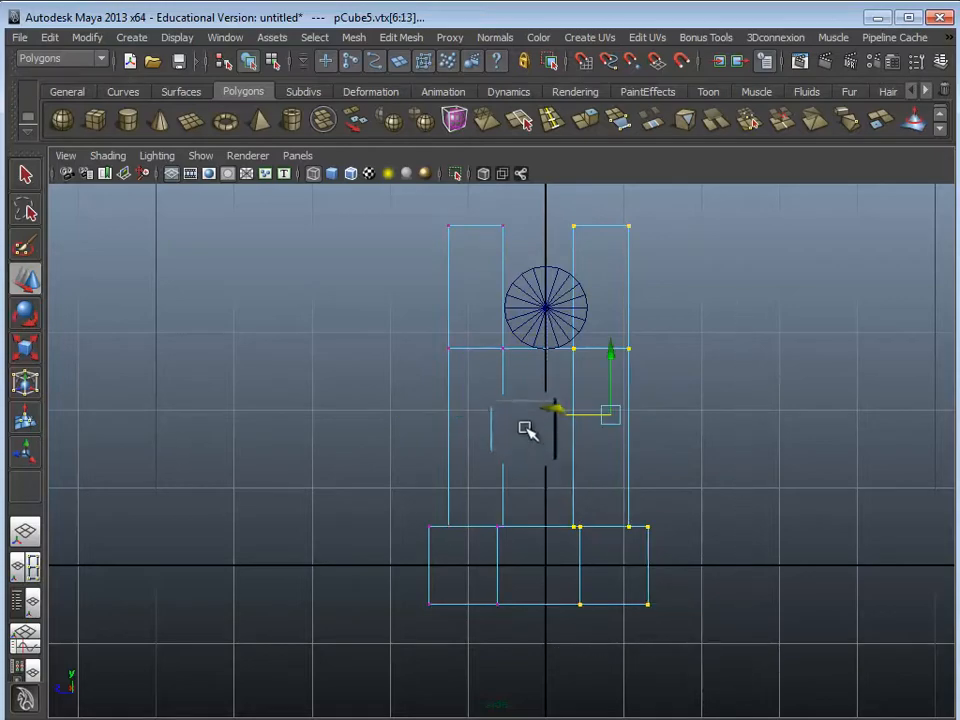
left_click_drag(541, 417, 559, 418)
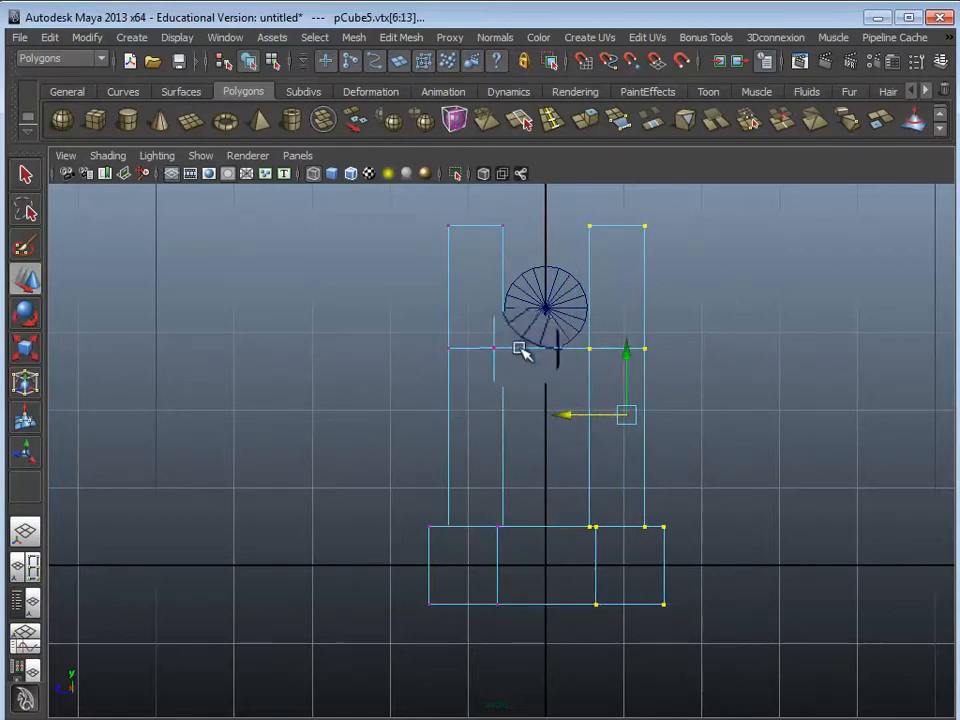
key("space")
key("space")
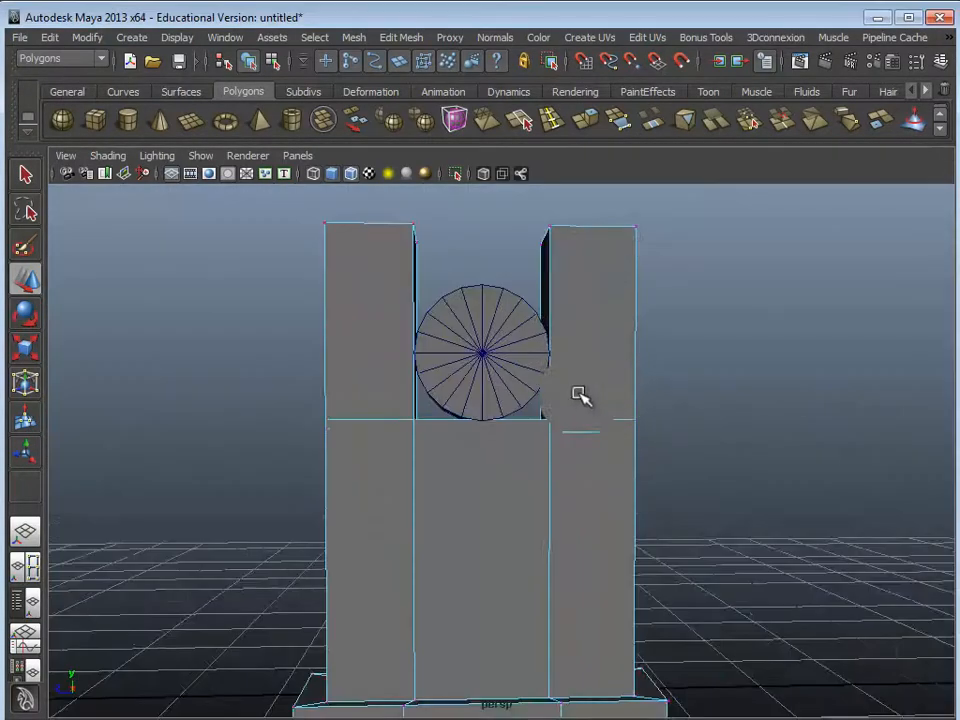
Step: Examine how the cylinder sits in the widened notch and how this pillar compares with the other one
mouse_move(579, 396)
left_mouse_down("alt")
mouse_move(694, 454)
mouse_move(566, 486)
mouse_move(476, 407)
mouse_move(456, 480)
mouse_move(710, 492)
mouse_move(452, 482)
mouse_move(302, 444)
mouse_move(326, 514)
mouse_move(206, 536)
mouse_move(622, 535)
left_mouse_up("alt")
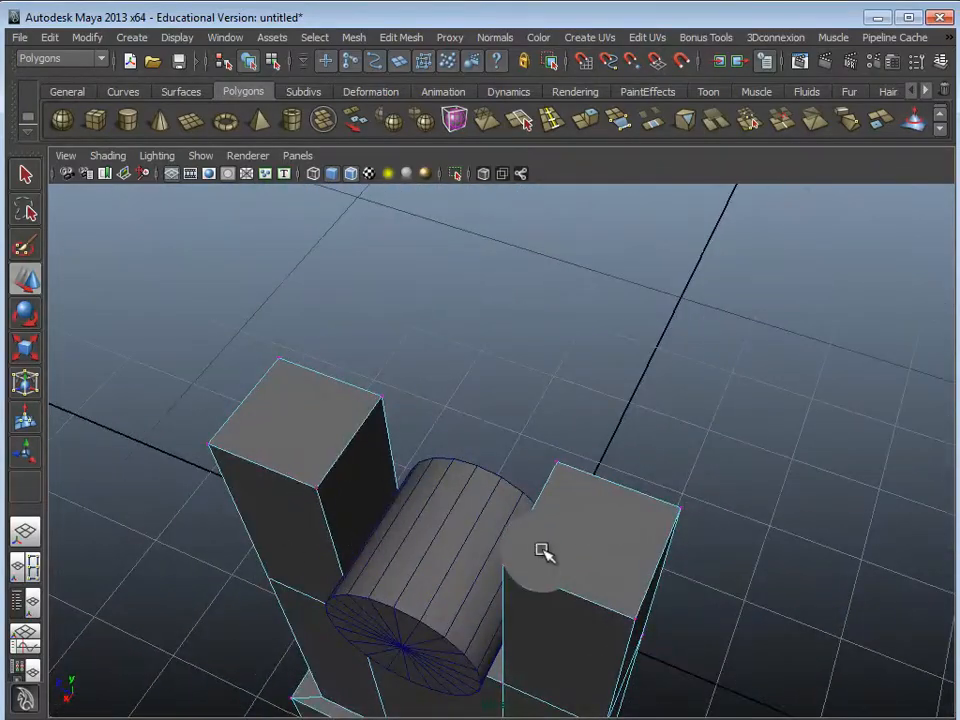
right_click_drag(528, 575, 500, 540, "alt")
middle_click_drag(500, 540, 350, 470, "alt")
left_click_drag(350, 470, 570, 484, "alt")
middle_click_drag(570, 484, 360, 440, "alt")
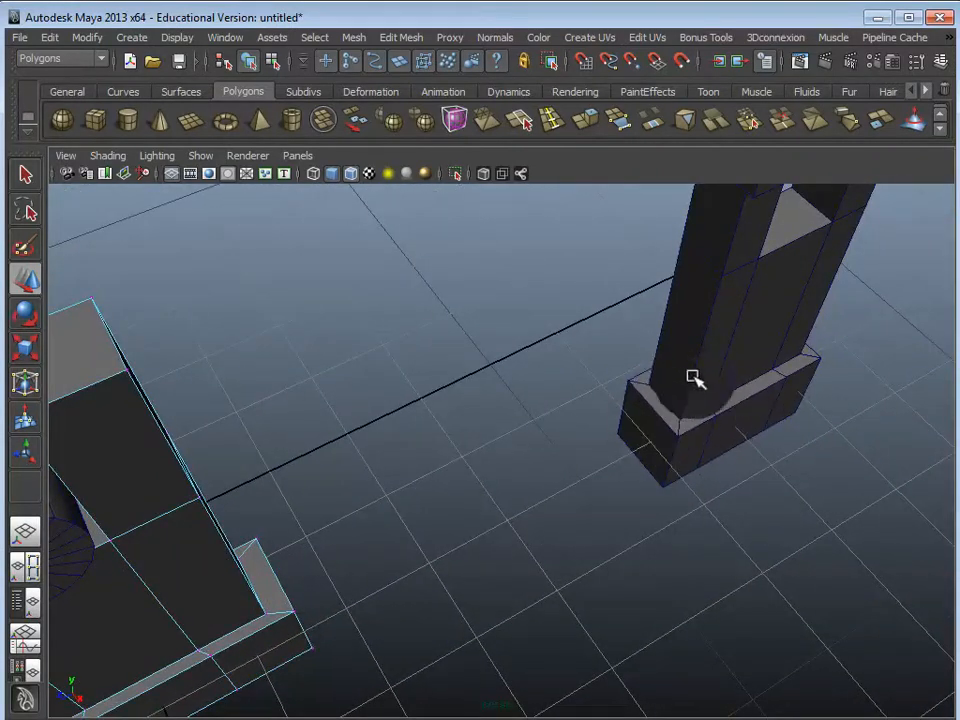
right_click_drag(717, 384, 675, 287, "alt")
middle_click_drag(205, 551, 671, 260, "alt")
right_click_drag(450, 470, 570, 497, "alt")
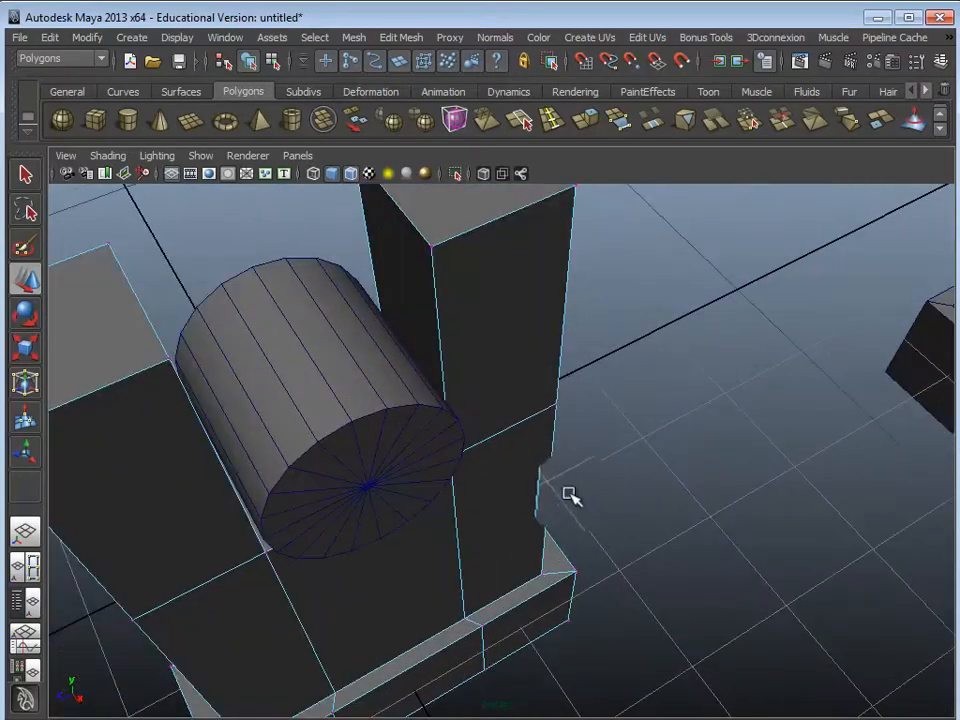
left_click_drag(570, 497, 452, 394, "alt")
middle_click_drag(452, 394, 585, 590, "alt")
left_click_drag(585, 590, 376, 431, "alt")
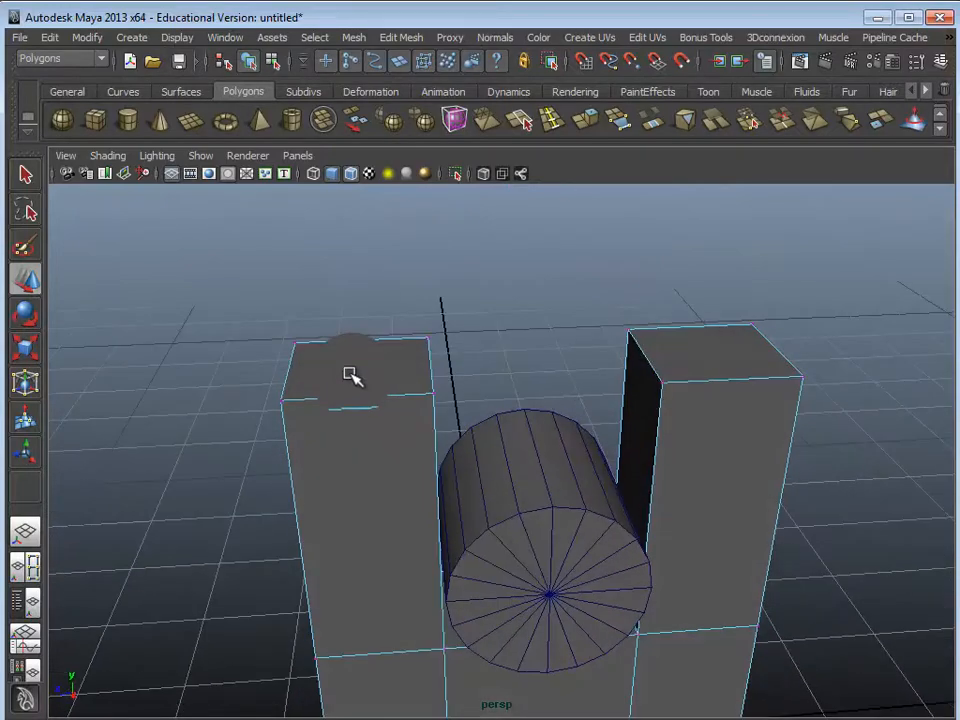
Step: Extrude the top faces of both prongs upward by a short amount to form the cap segments
right_click_drag(351, 375, 354, 420)
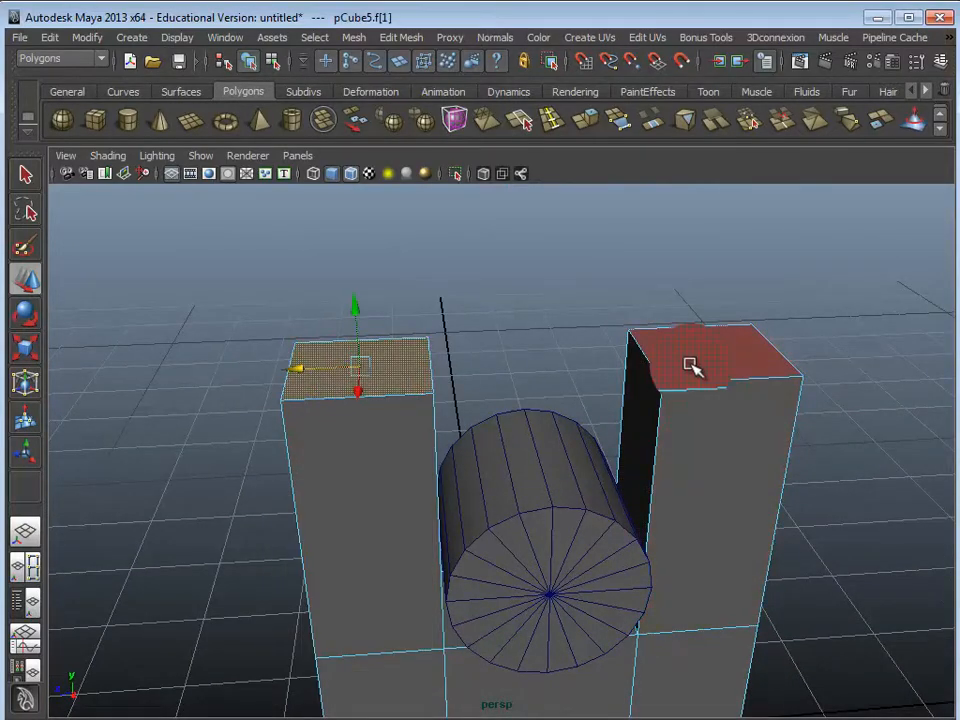
left_click(692, 366, "shift")
left_click_drag(692, 366, 815, 362, "alt")
left_click_drag(565, 478, 561, 213, "alt")
left_click(463, 300)
left_click(580, 125)
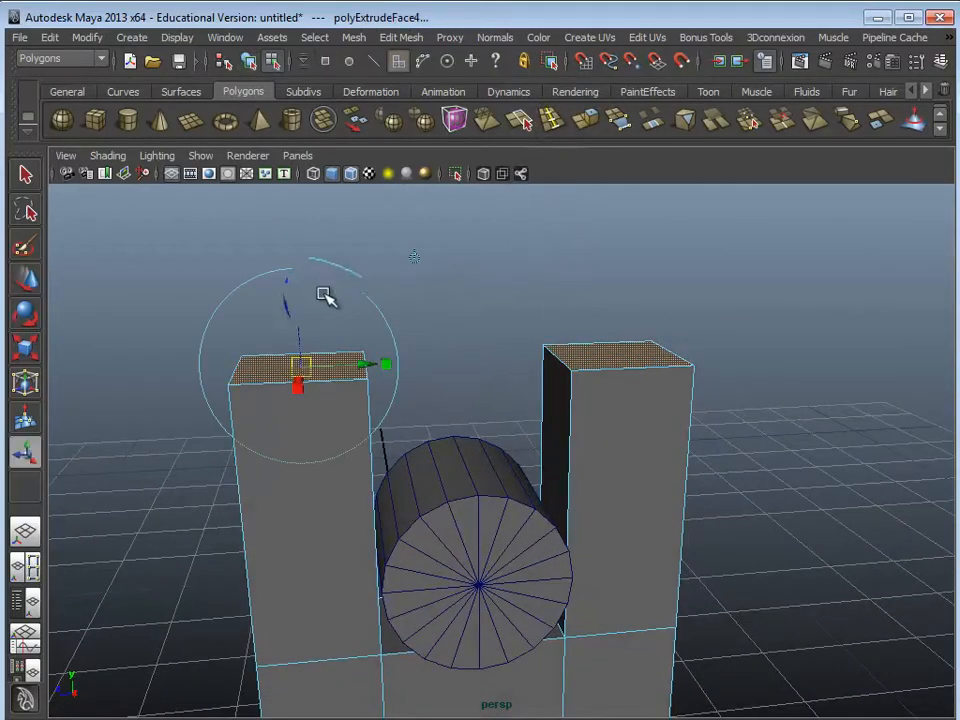
left_click_drag(293, 305, 277, 230)
left_click(141, 321)
Step: Extrude the side faces around both top segments outward so they form caps overhanging the prongs
left_click_drag(141, 321, 249, 327, "alt")
right_click_drag(308, 375, 318, 414)
left_click(294, 388)
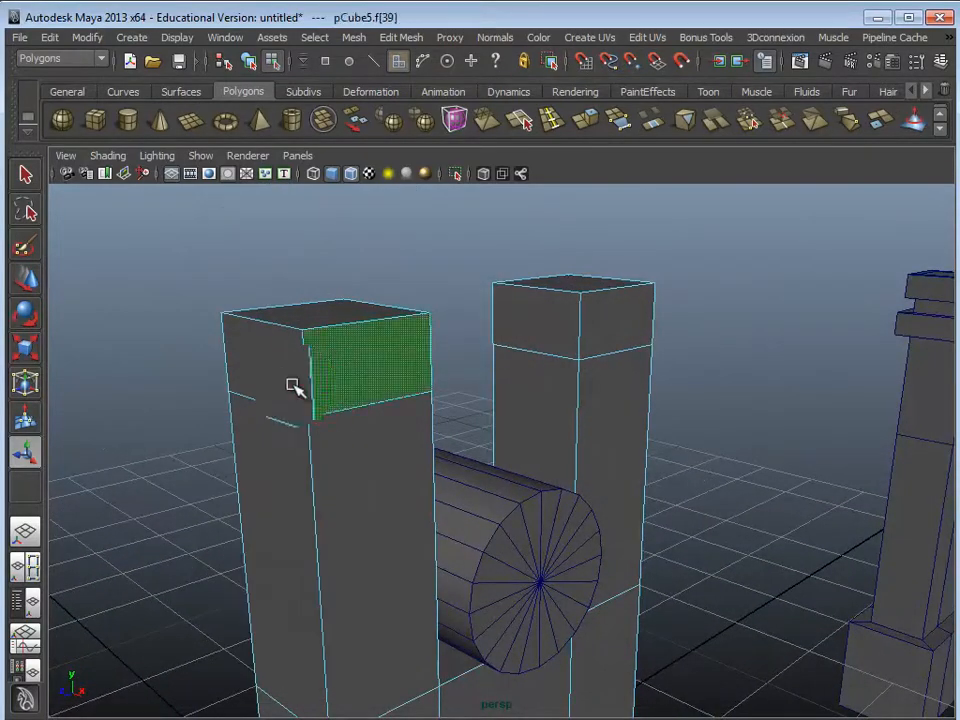
left_click_drag(294, 388, 410, 418, "alt")
double_click(374, 396, "shift")
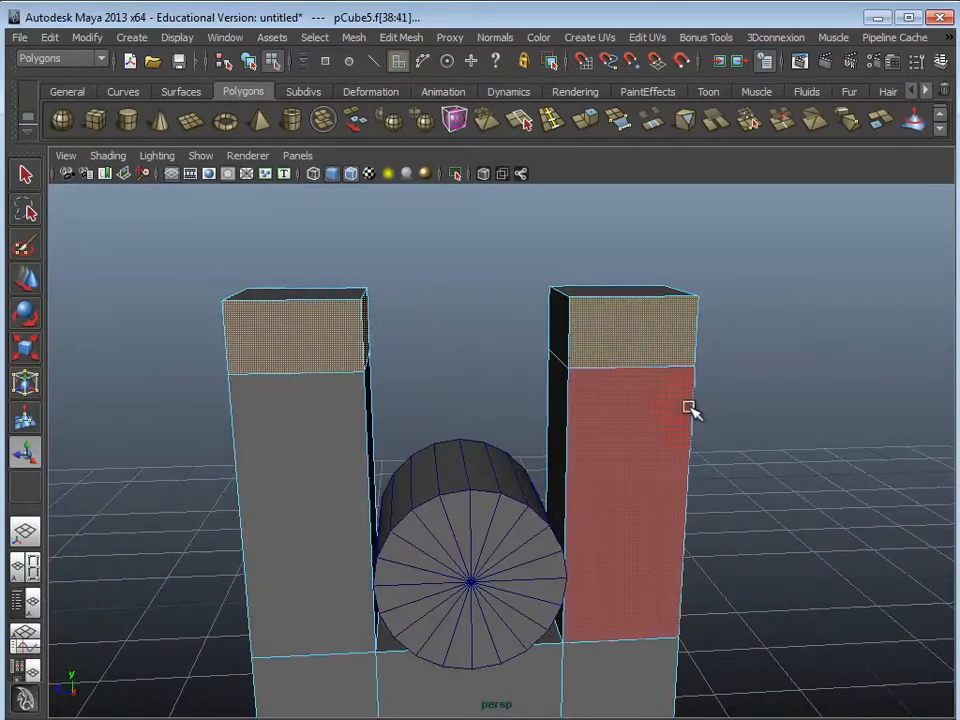
left_click_drag(714, 422, 651, 376, "alt")
left_click_drag(512, 243, 574, 242, "alt")
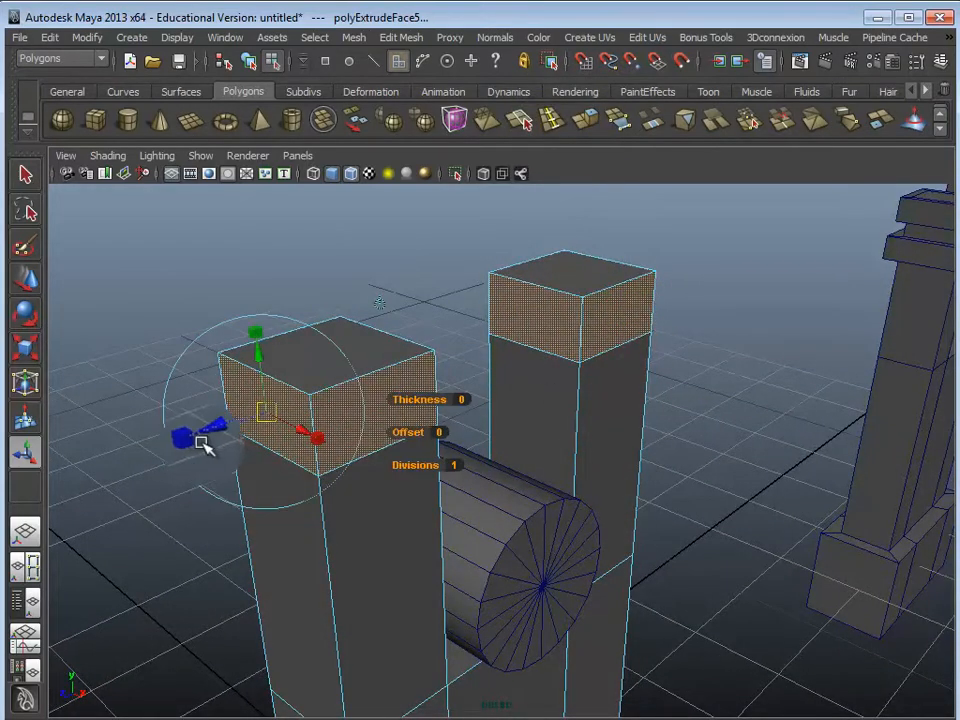
left_click_drag(205, 430, 595, 335)
left_click(457, 268)
Step: Check the finished caps from several sides and return the pillar from face selection to object mode
scroll(440, 400, "down", 3)
left_click_drag(437, 411, 471, 413, "alt")
middle_click_drag(471, 413, 419, 350, "alt")
middle_click_drag(567, 398, 414, 392, "alt")
left_click_drag(414, 392, 797, 298, "alt")
left_click_drag(441, 415, 467, 381, "alt")
mouse_move(490, 385)
right_mouse_down()
mouse_move(508, 371)
mouse_move(477, 397)
right_mouse_up()
left_click(477, 397)
Step: Create a polygon cube, move it along X to the pillar's centre, and raise it into the upper gap between the prongs
left_click_drag(477, 397, 435, 405, "alt")
scroll(330, 416, "up", 2)
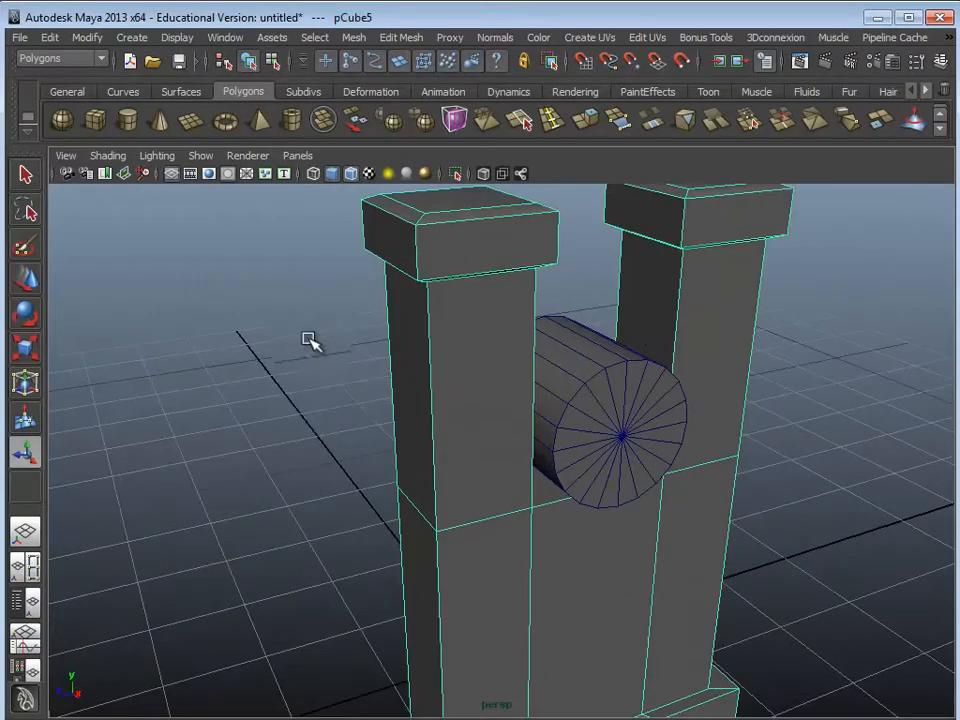
left_click_drag(345, 450, 371, 495, "alt")
scroll(302, 453, "down", 2)
middle_click_drag(371, 495, 293, 430, "alt")
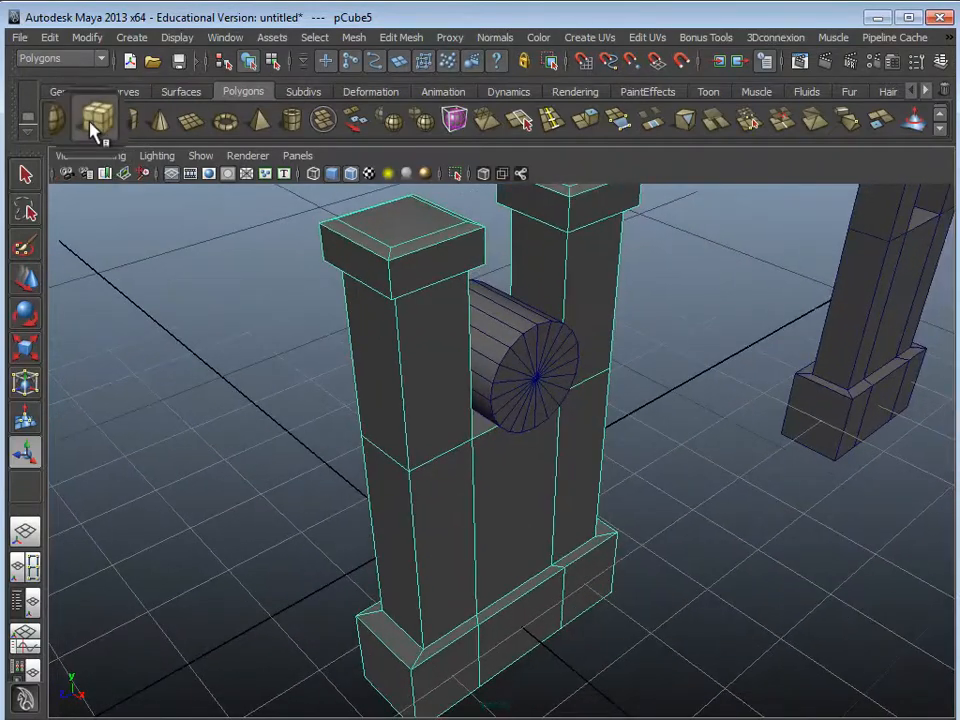
left_click(95, 118)
left_click_drag(281, 583, 367, 580, "alt")
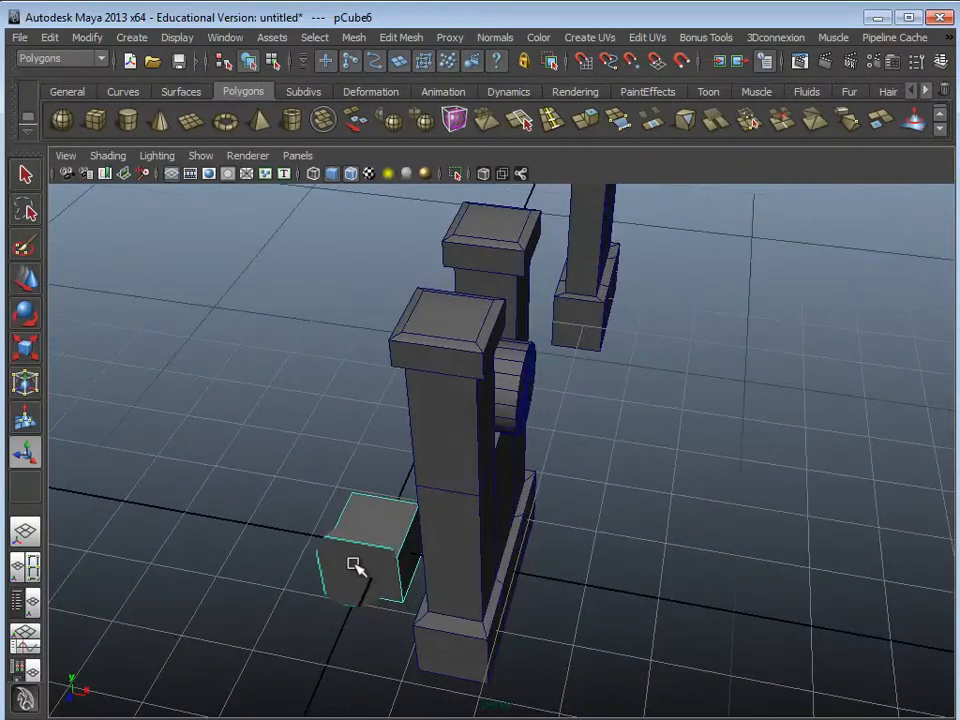
key("w")
mouse_move(440, 556)
left_mouse_down()
mouse_move(533, 567)
mouse_move(444, 532)
left_mouse_up()
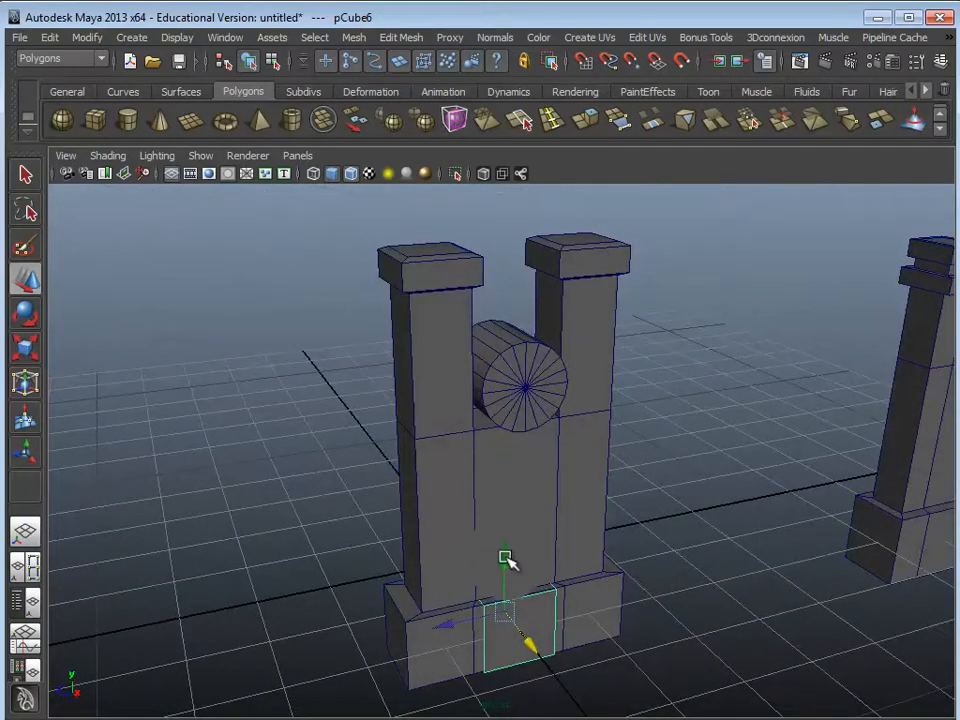
left_click_drag(505, 560, 501, 241)
Step: Scale the cube along Z to extend past both prongs and flatten it vertically into a thin crossbar
key("r")
left_click(403, 341)
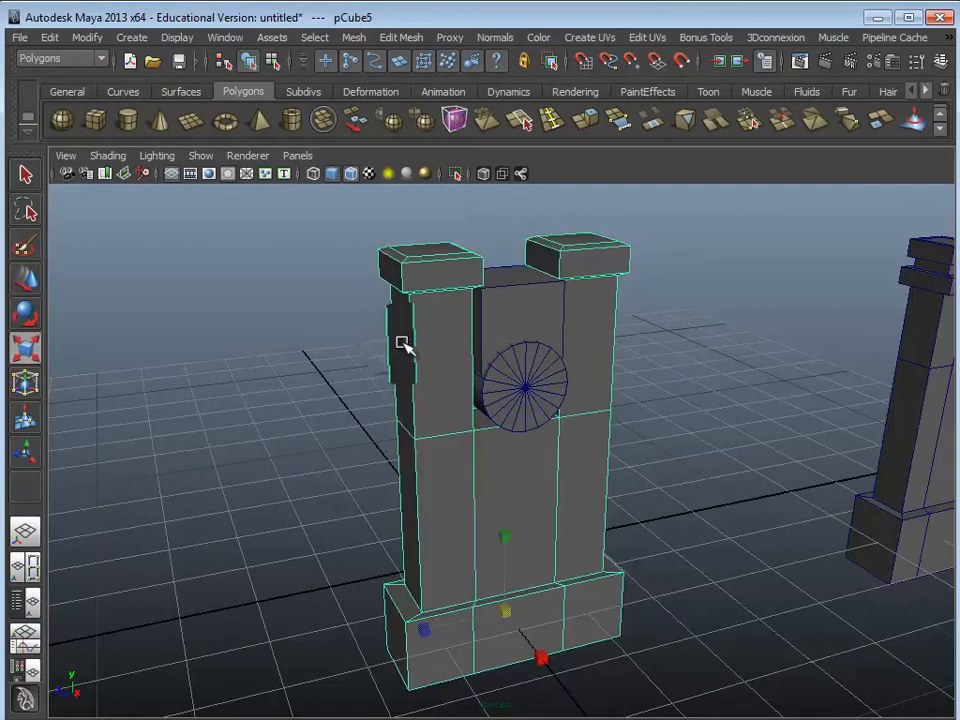
key("ctrl+z")
left_click_drag(432, 324, 294, 374)
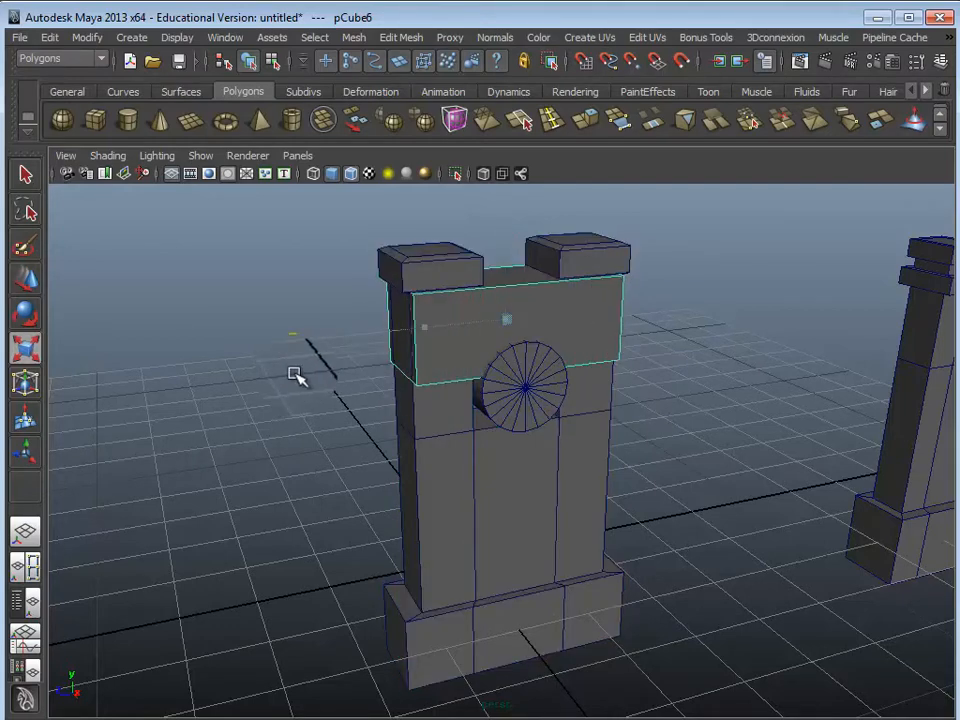
mouse_move(508, 240)
left_mouse_down()
mouse_move(505, 300)
mouse_move(508, 246)
left_mouse_up()
Step: Raise the crossbar slightly so it sits just above the cylinder and below the prong caps, and check its fit up close
key("w")
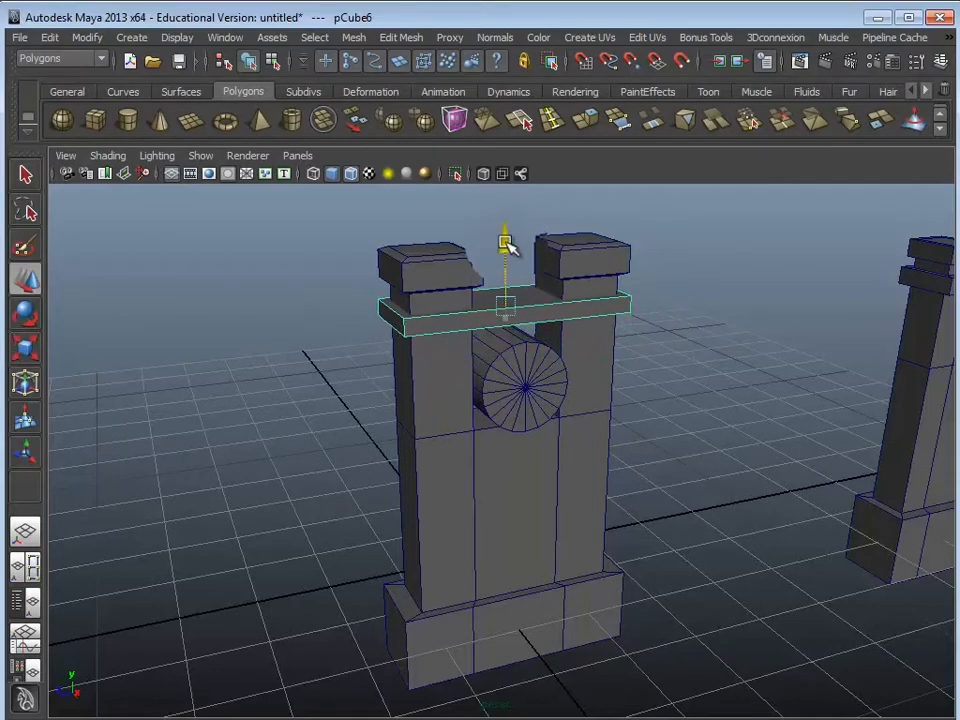
scroll(498, 265, "up", 3)
left_click_drag(512, 308, 560, 345, "alt")
scroll(527, 315, "up", 2)
middle_click_drag(527, 315, 576, 432, "alt")
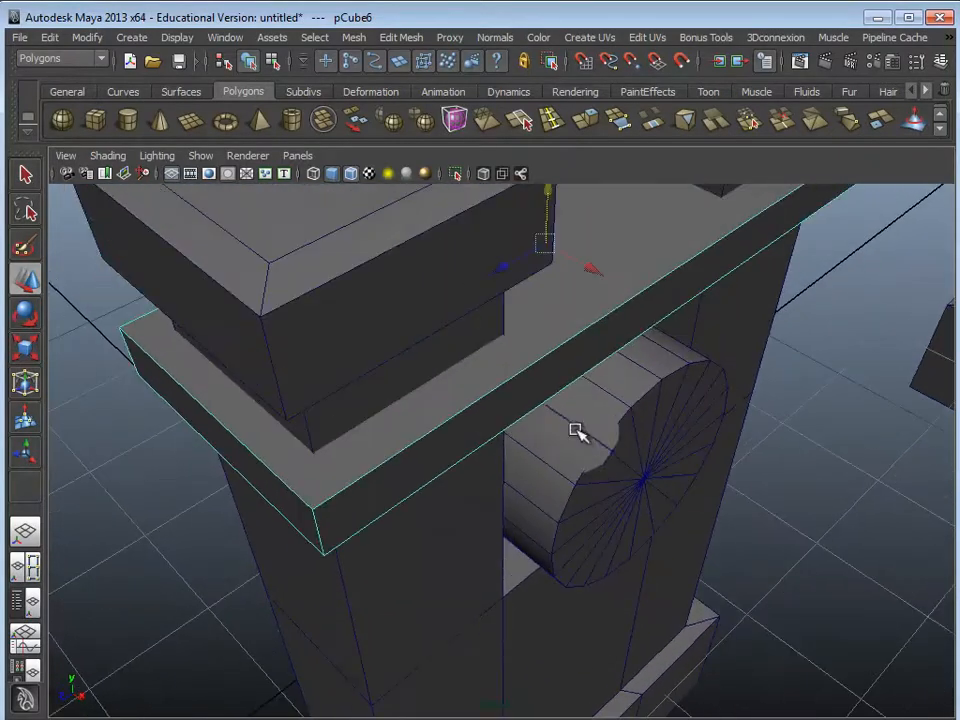
Step: Select the top face of the crossbar and extrude it
scroll(533, 433, "down", 2)
left_click_drag(535, 432, 560, 382, "alt")
left_click_drag(460, 498, 435, 493, "alt")
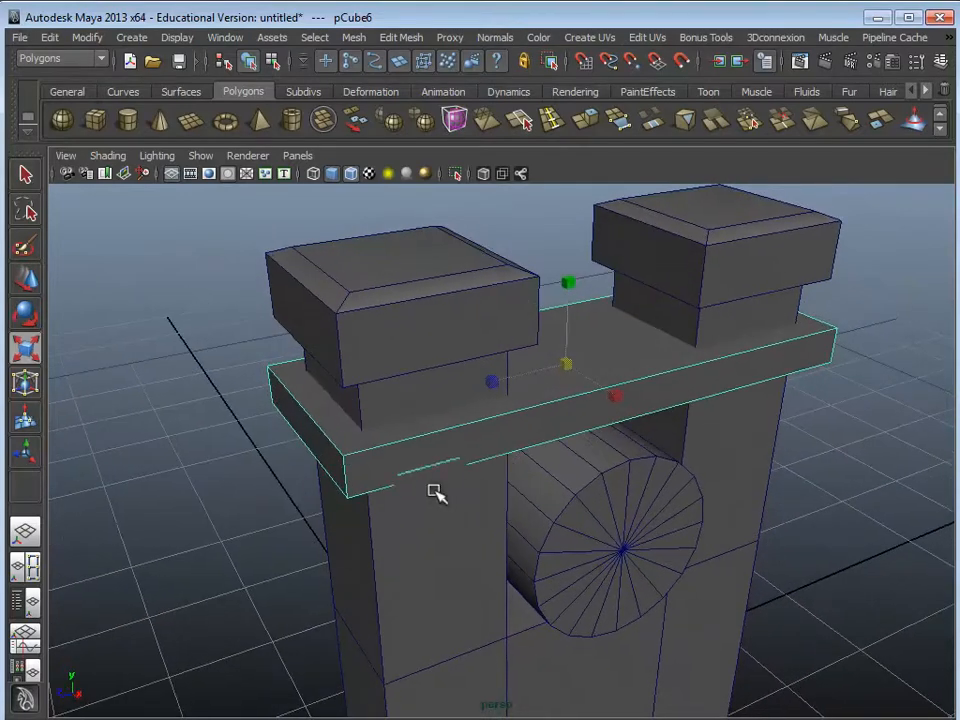
left_click(307, 489)
right_click(556, 386)
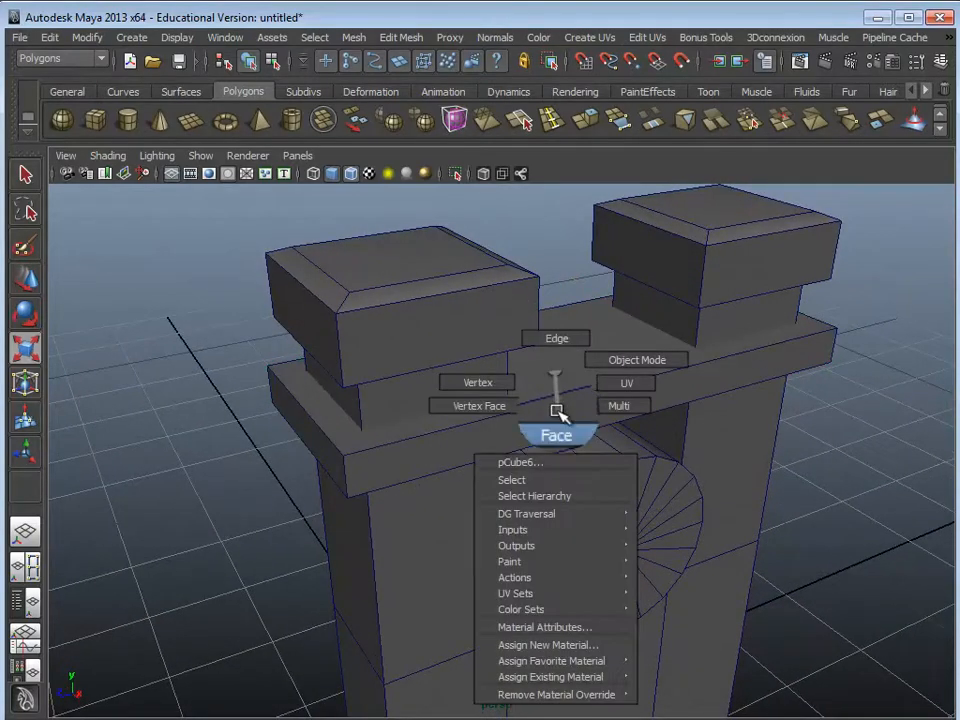
left_click(557, 418)
left_click(543, 400)
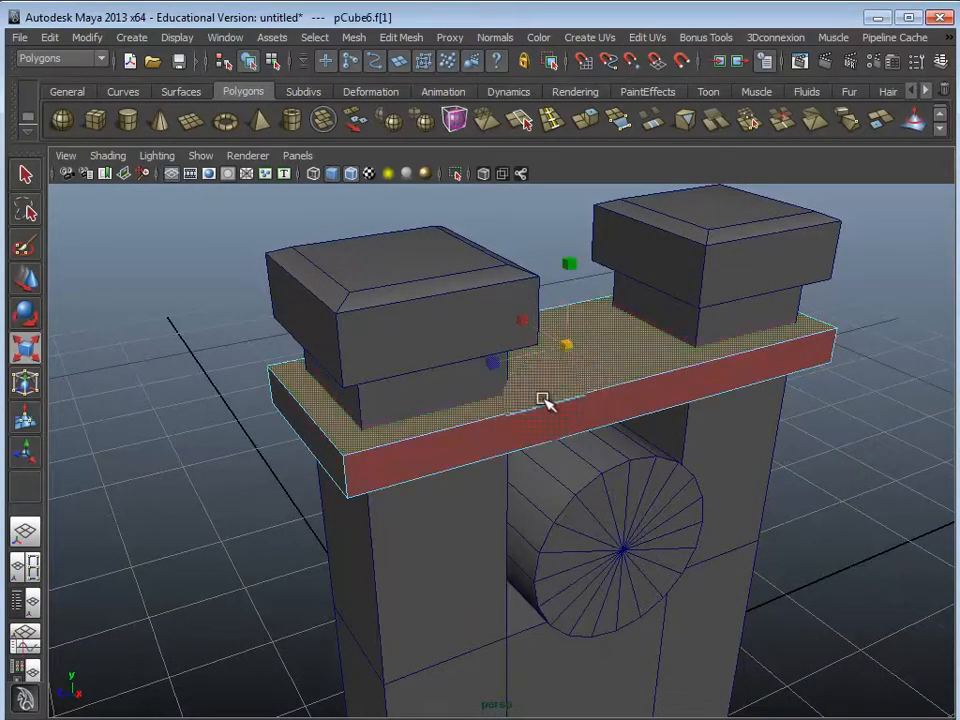
left_click(590, 127)
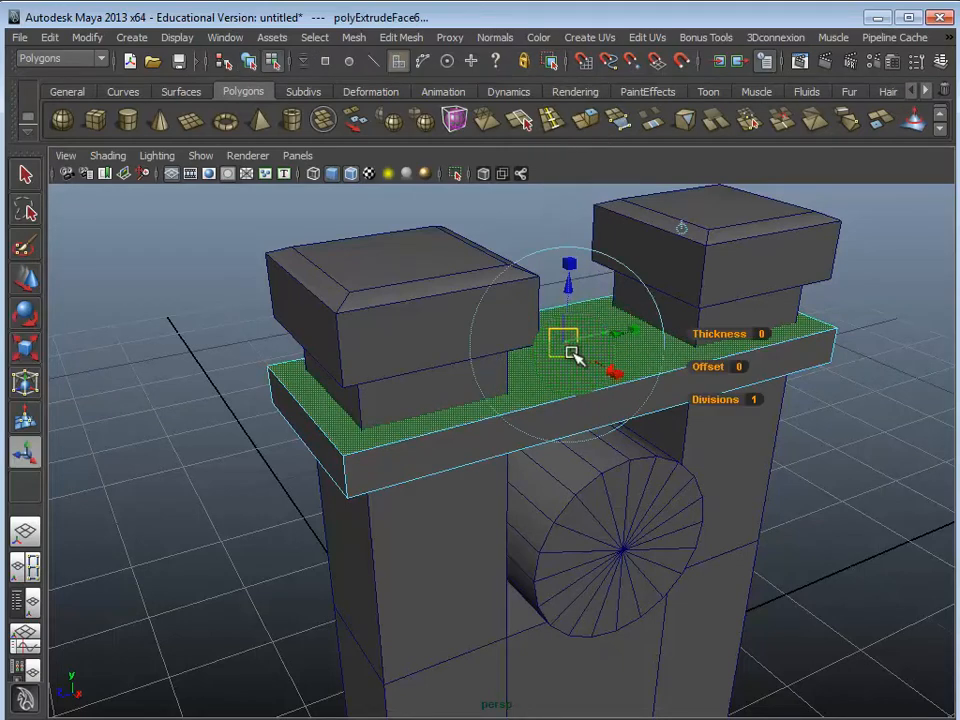
Step: Scale the extruded top face inward along Z and X, leaving a border around the two prongs
key("r")
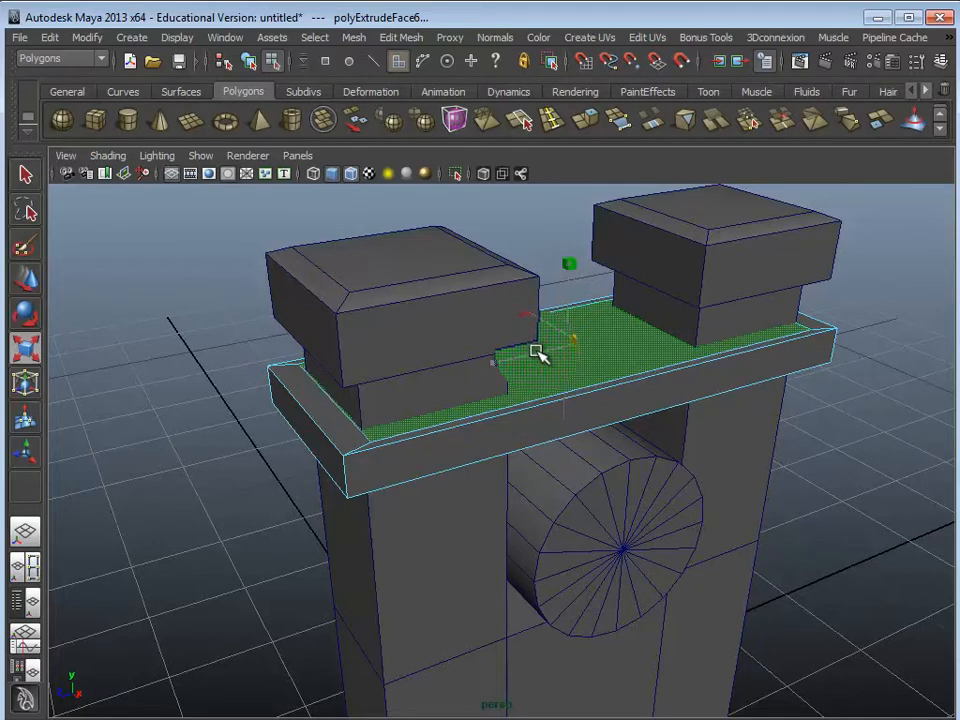
left_click_drag(572, 429, 563, 397, "alt")
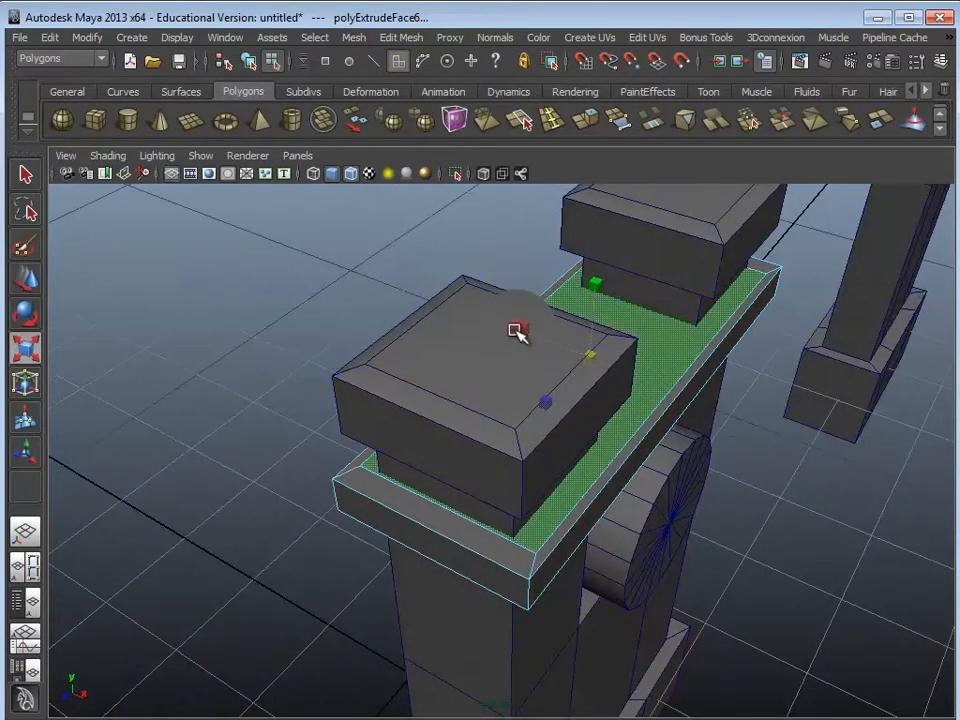
left_click_drag(516, 330, 528, 337)
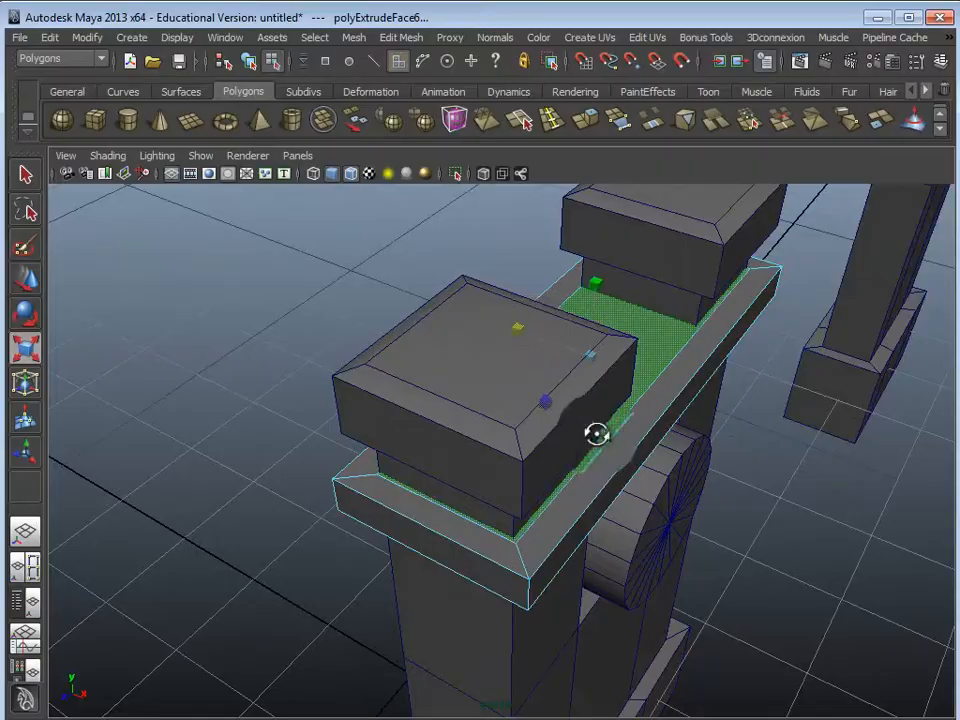
left_click_drag(596, 434, 436, 500, "alt")
left_click_drag(228, 392, 587, 494, "alt")
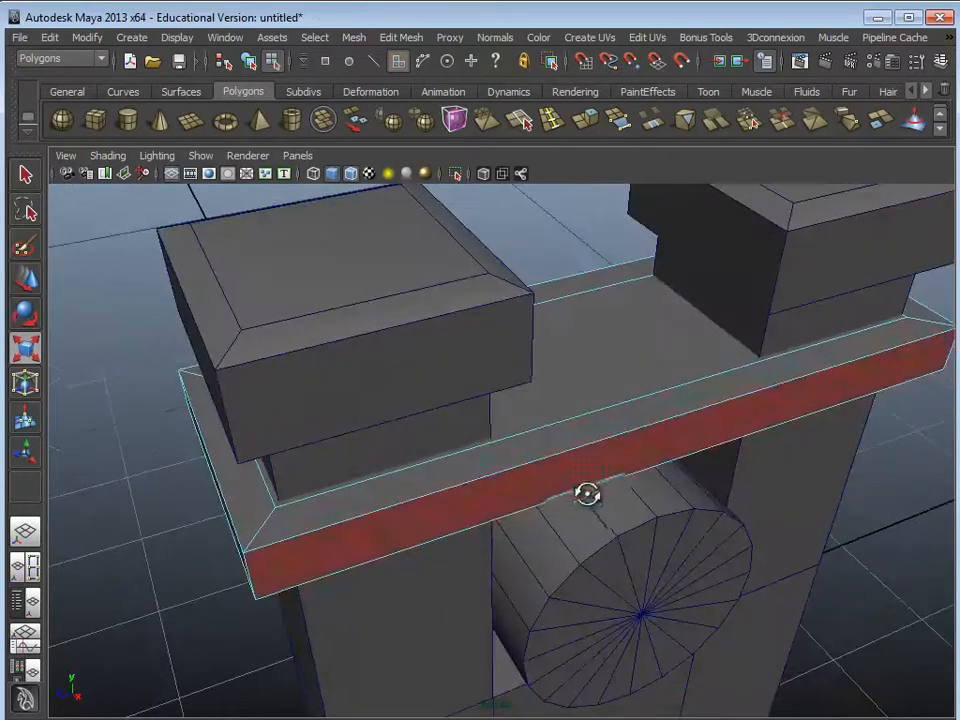
Step: Move the two long inner edges on the crossbar's top along X to line up with the prongs' sides
right_click_drag(584, 418, 577, 412)
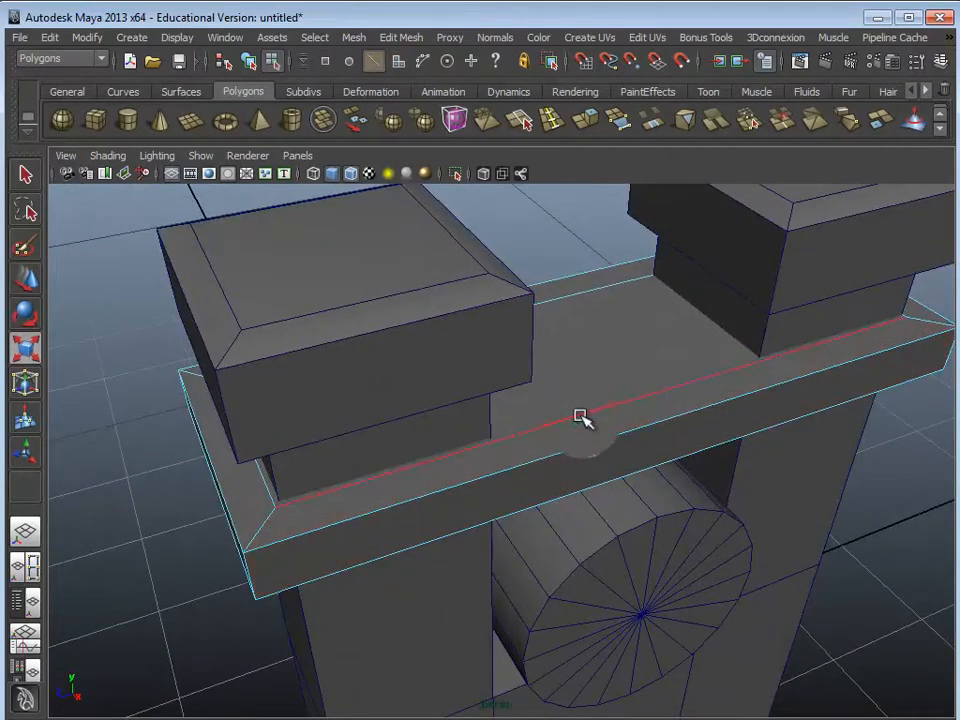
left_click(580, 416)
key("w")
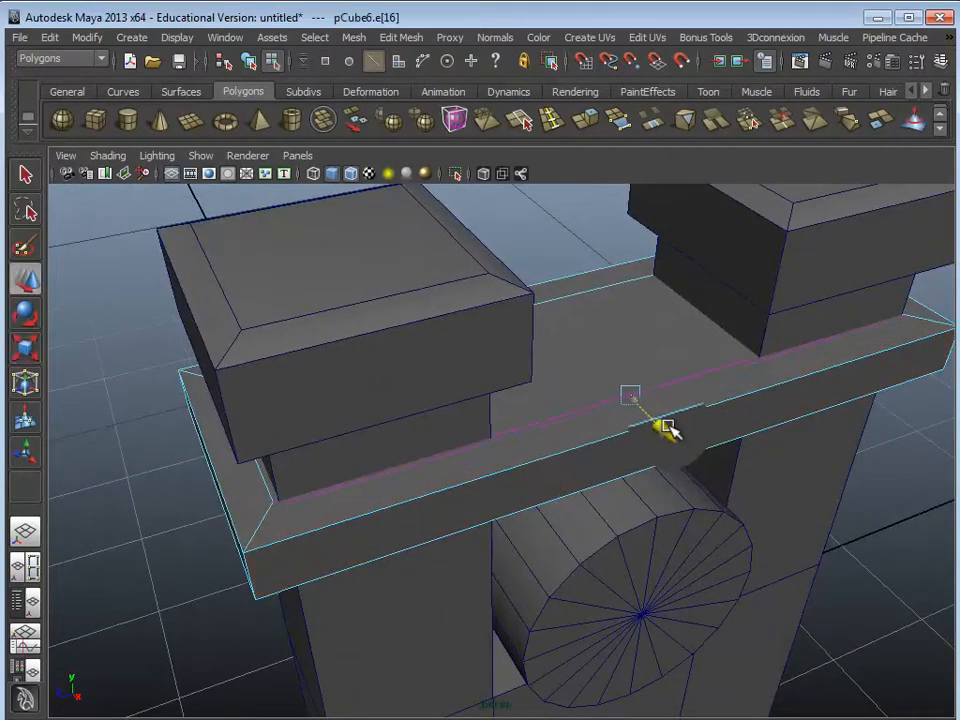
left_click_drag(404, 443, 552, 366, "alt")
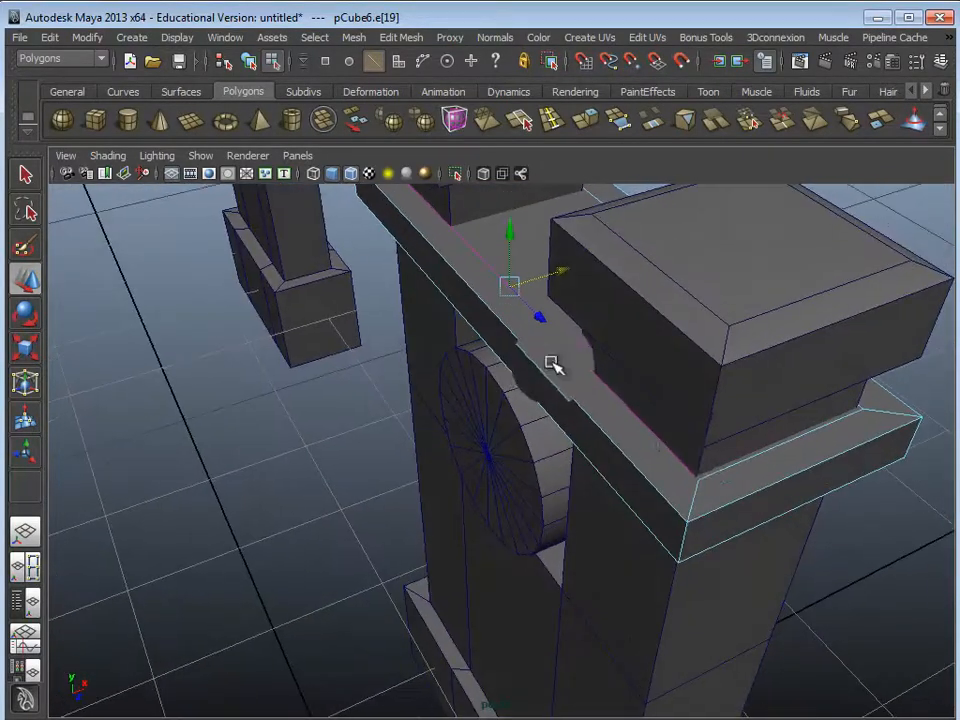
Step: Move the short inner edges at both ends of the crossbar's top along Z to meet the prongs' outer faces
left_click(720, 471)
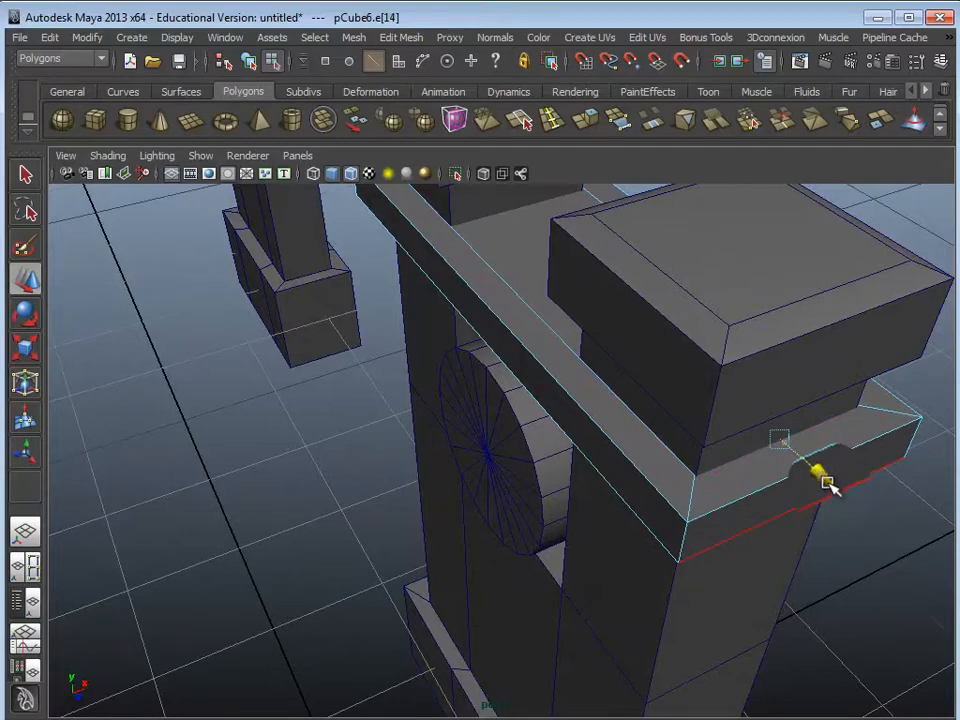
left_click_drag(634, 418, 512, 478, "alt")
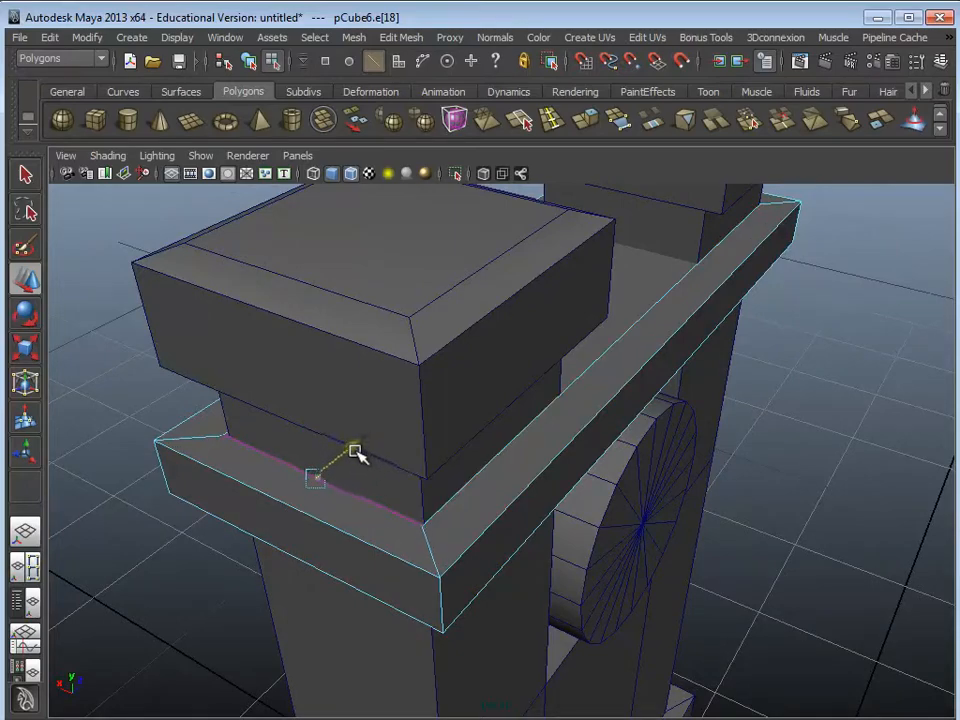
left_click(140, 388)
left_click_drag(140, 388, 540, 394, "alt")
Step: Delete the crossbar's side and bottom faces, keeping only the flat top surface
left_click_drag(575, 490, 459, 403, "alt")
right_click(459, 397)
right_click_drag(459, 397, 455, 435)
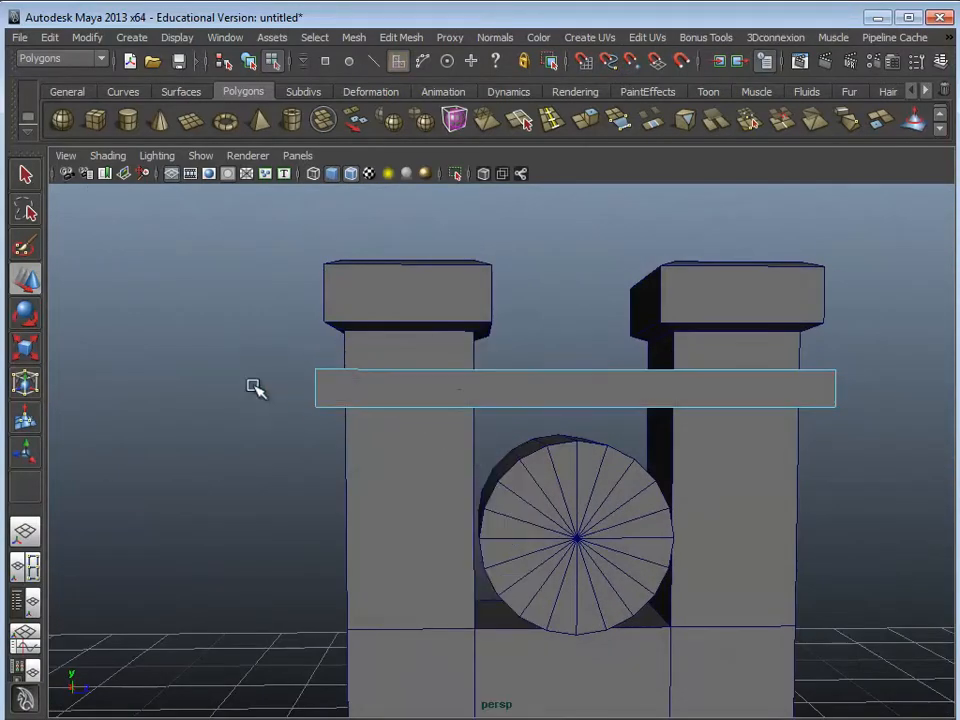
left_click_drag(908, 520, 905, 522)
left_click_drag(737, 513, 741, 545, "alt")
key("Delete")
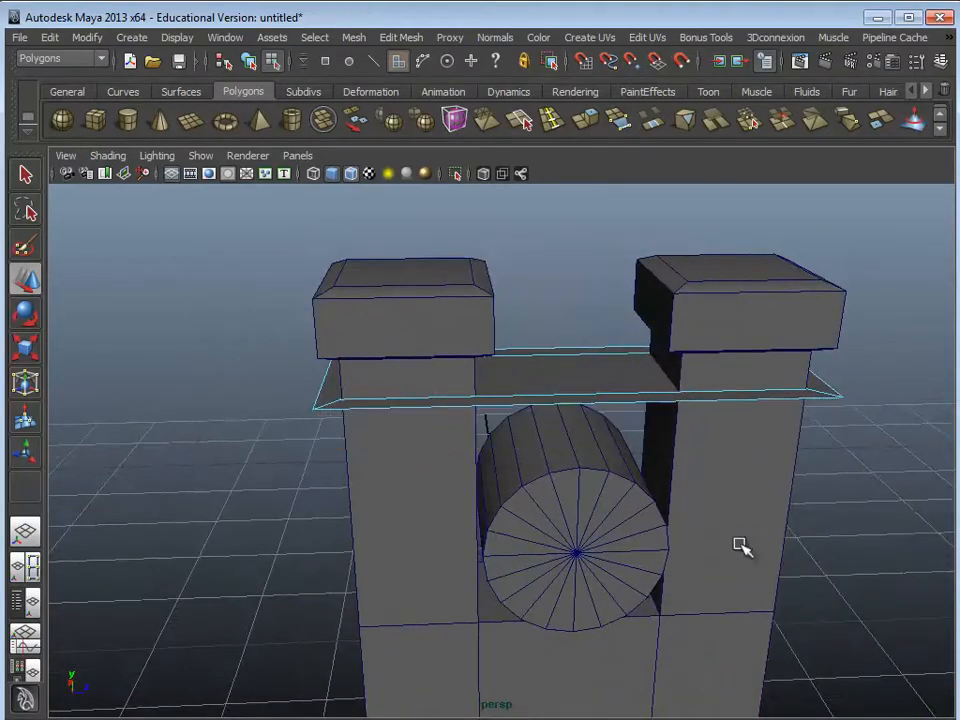
Step: Delete the inner face of the flat crossbar surface to leave a rectangular ring around the prongs
left_click_drag(573, 568, 515, 393, "alt")
scroll(613, 535, "up", 3)
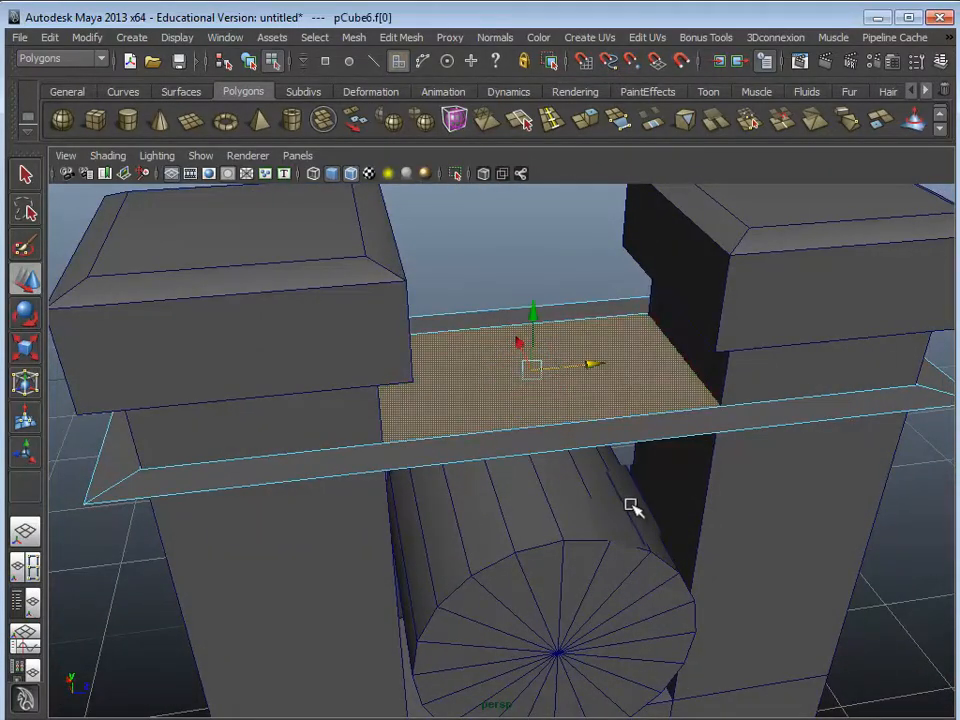
left_click_drag(585, 505, 593, 393, "alt")
Step: Select all the ring's faces and extrude them upward into a hollow rectangular frame around the prongs
left_click(813, 418)
left_click_drag(813, 418, 537, 480, "alt")
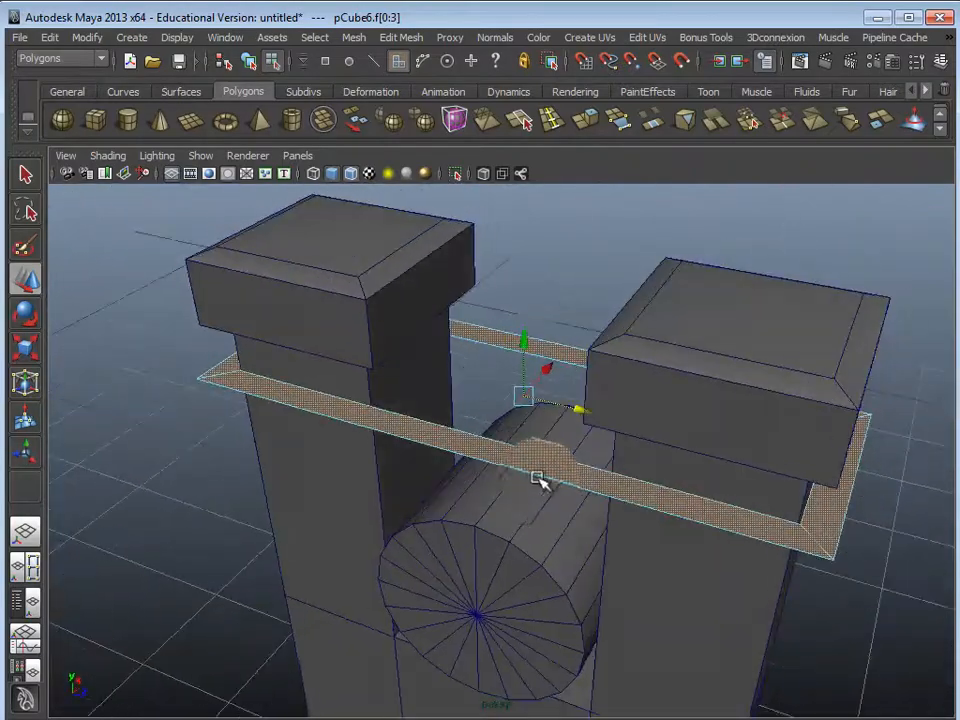
left_click(585, 122)
left_click_drag(570, 360, 603, 443, "alt")
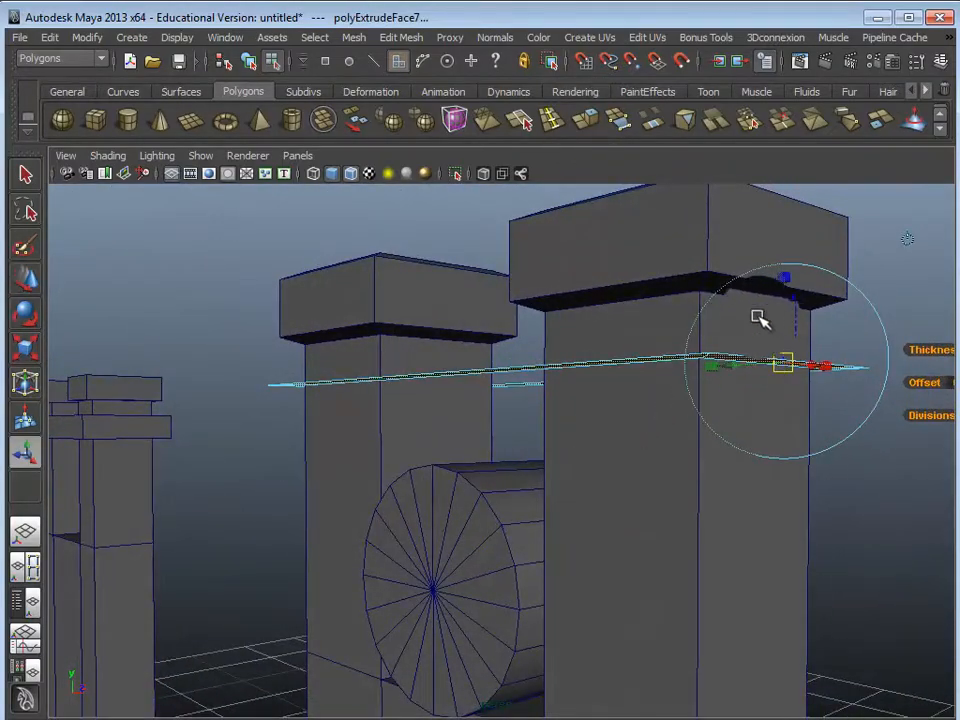
left_click_drag(782, 300, 506, 253)
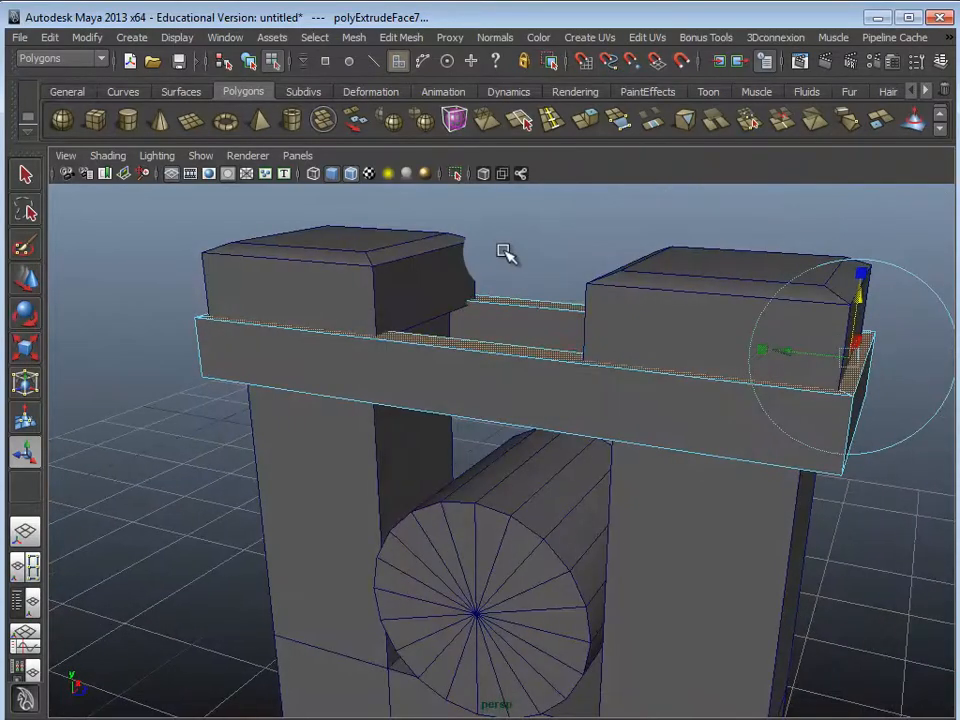
Step: Return the frame to object mode and lower it along Y beneath the prong caps
right_click(512, 368)
right_click_drag(538, 350, 552, 343)
left_click(513, 366)
left_click_drag(513, 368, 453, 420, "alt")
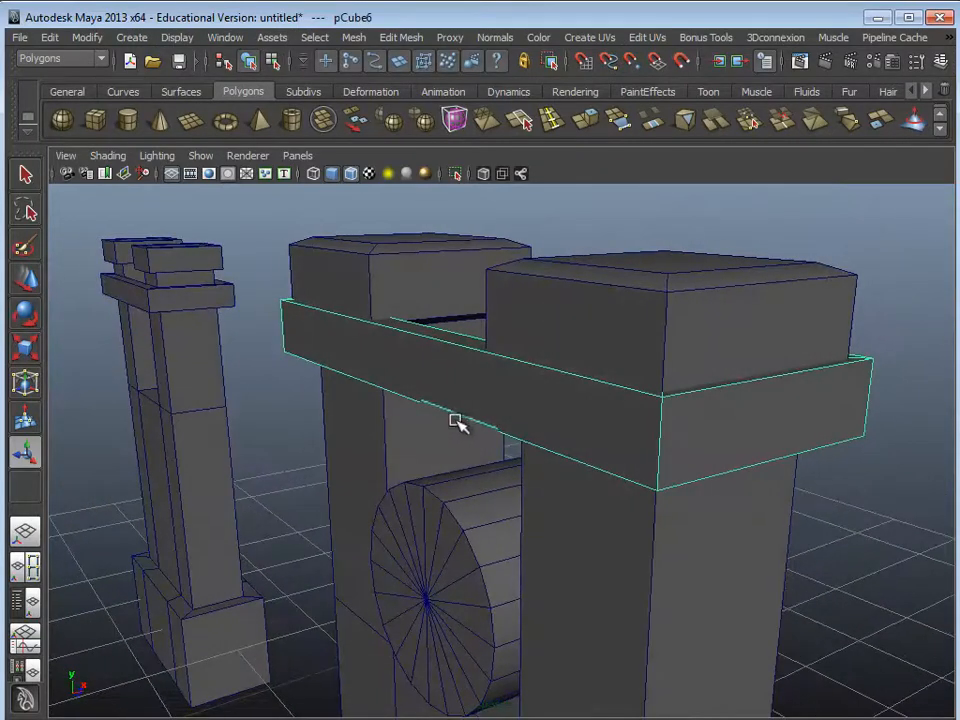
scroll(470, 424, "down", 3)
key("w")
left_click_drag(510, 358, 510, 375)
Step: Reduce the frame's height by scaling it vertically and reposition it along Y just above the cylinder
left_click_drag(393, 442, 514, 436, "alt")
left_click_drag(519, 368, 520, 432)
left_click_drag(520, 388, 519, 369)
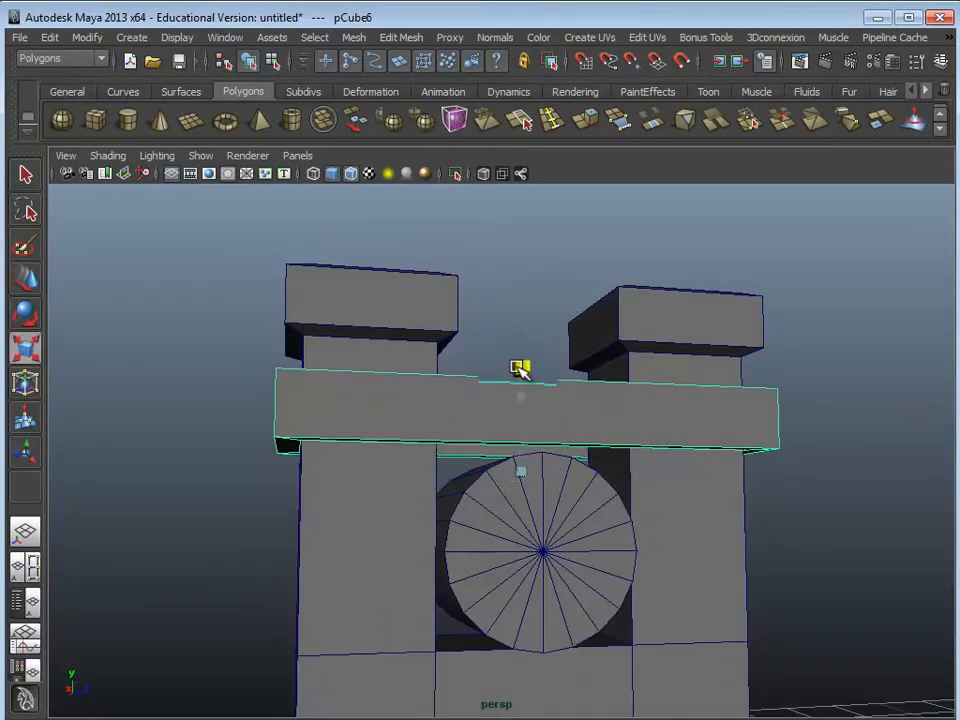
left_click_drag(499, 420, 550, 486, "alt")
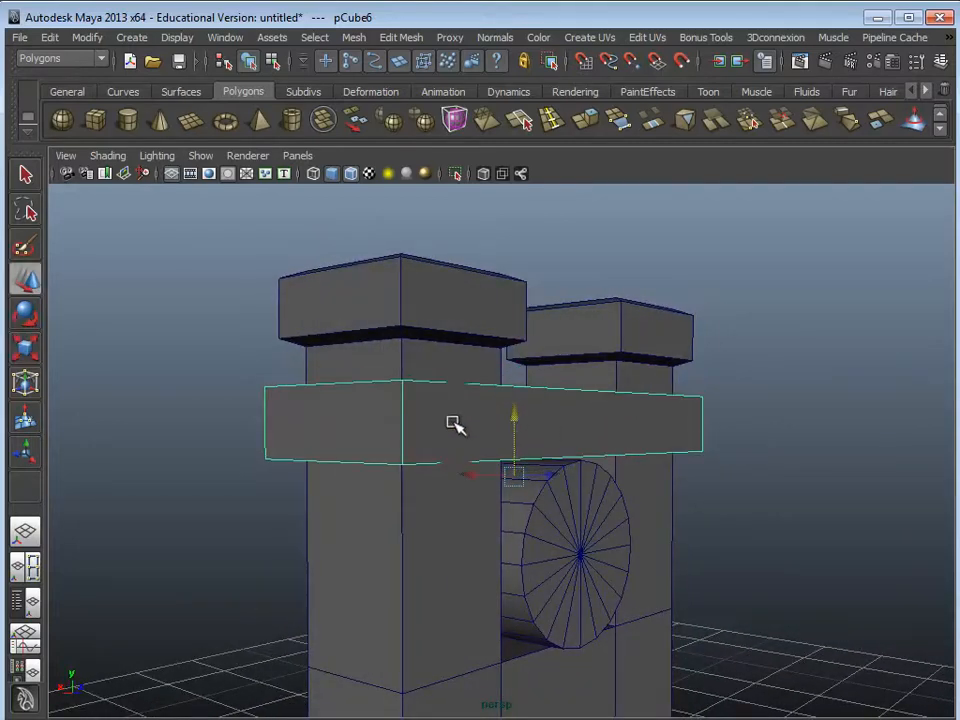
left_click(235, 531)
Step: Scale the cylinder along its length so it extends well past both sides of the pillar
left_click_drag(235, 531, 535, 590, "alt")
left_click(489, 563)
key("r")
left_click_drag(418, 503, 190, 378)
left_click(231, 493)
left_click_drag(231, 493, 688, 500, "alt")
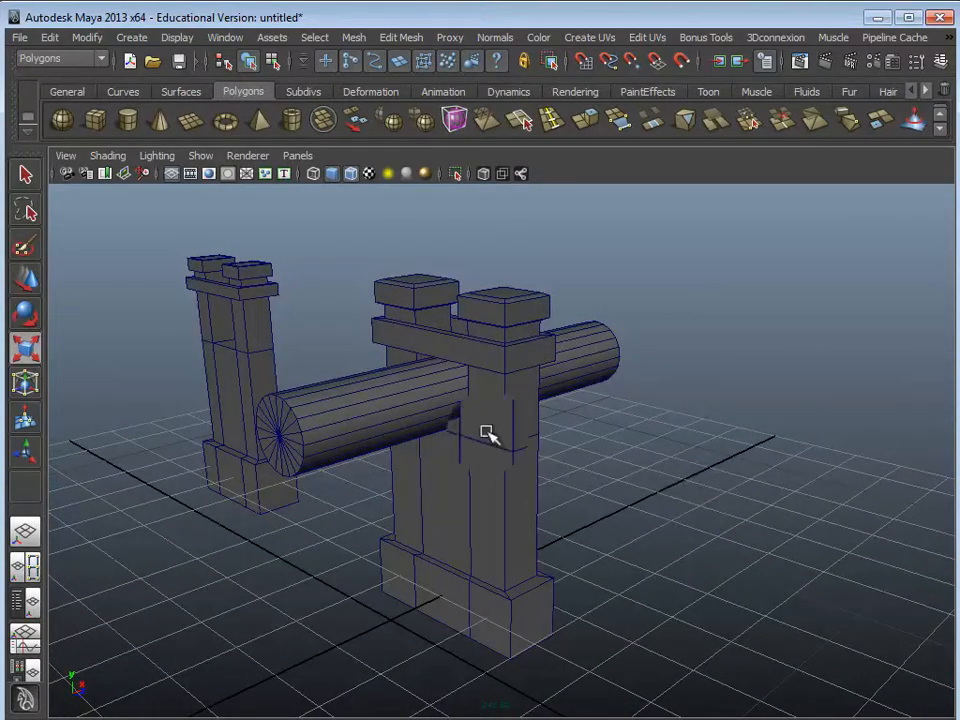
Step: Slide the cylinder along X so its end projects less on the outer side of the pillar
left_click_drag(486, 433, 857, 437, "alt")
scroll(447, 432, "up", 4)
left_click(386, 424)
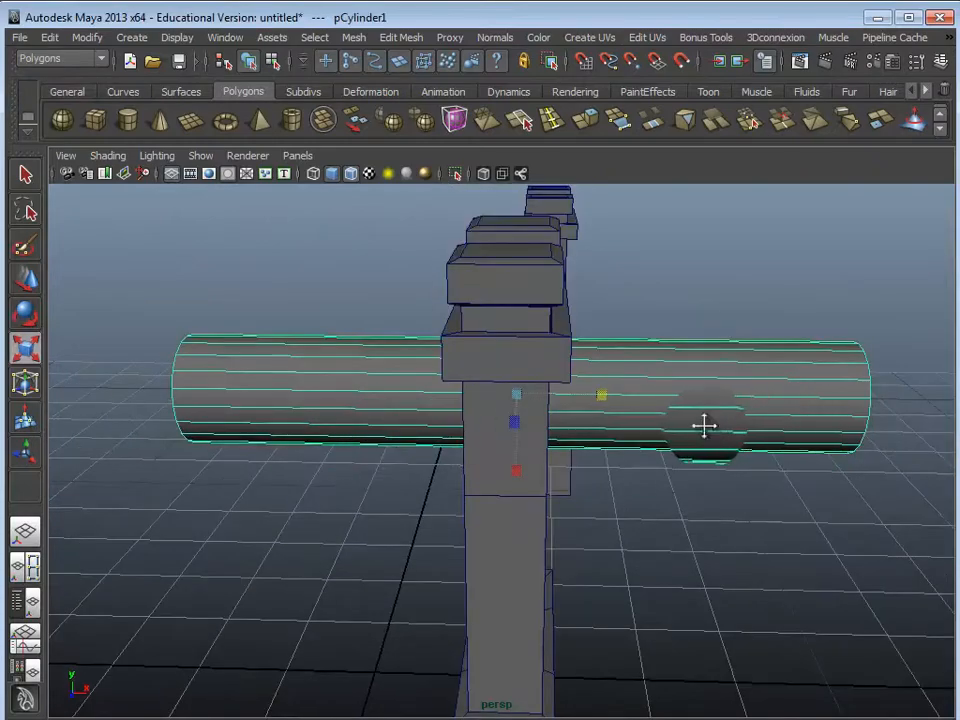
left_click_drag(704, 426, 600, 467, "alt")
left_click(600, 467)
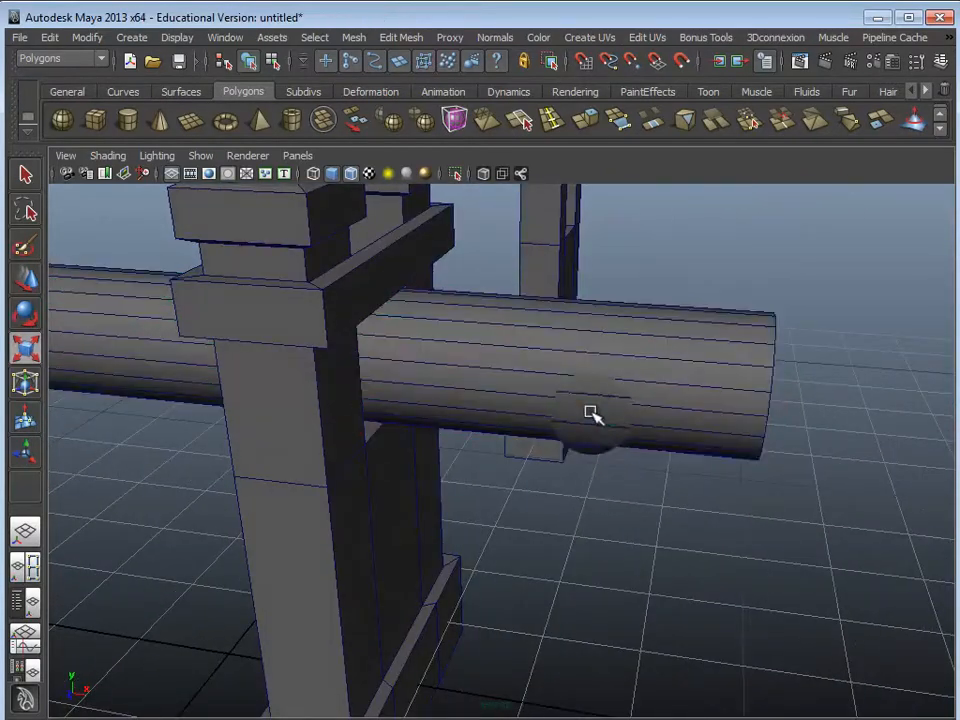
left_click(591, 413)
left_click_drag(360, 435, 371, 435, "alt")
key("w")
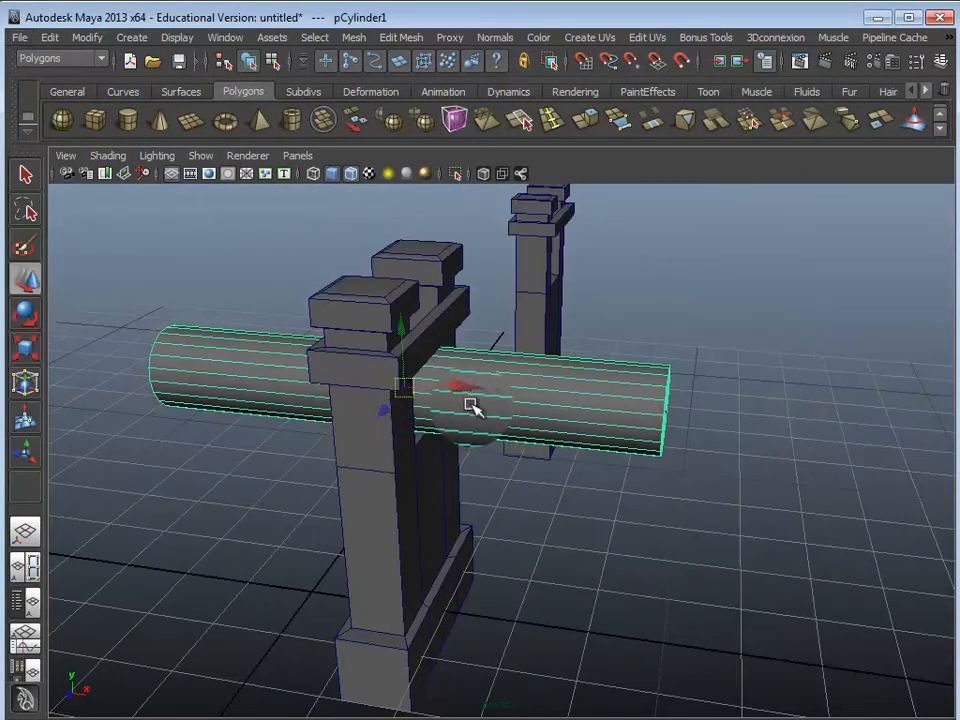
left_click_drag(472, 405, 476, 452, "alt")
Step: Insert an edge loop around the cylinder between the pillar and its outer end
scroll(476, 452, "up", 3)
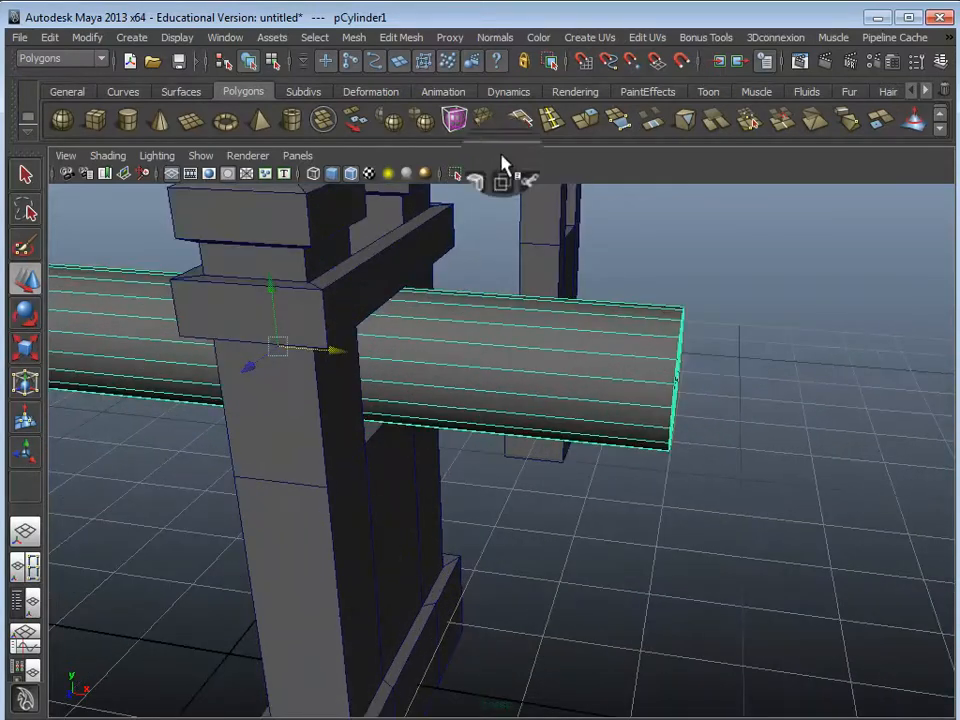
left_click(550, 122)
left_click_drag(537, 357, 467, 353)
left_click_drag(645, 480, 566, 495, "alt")
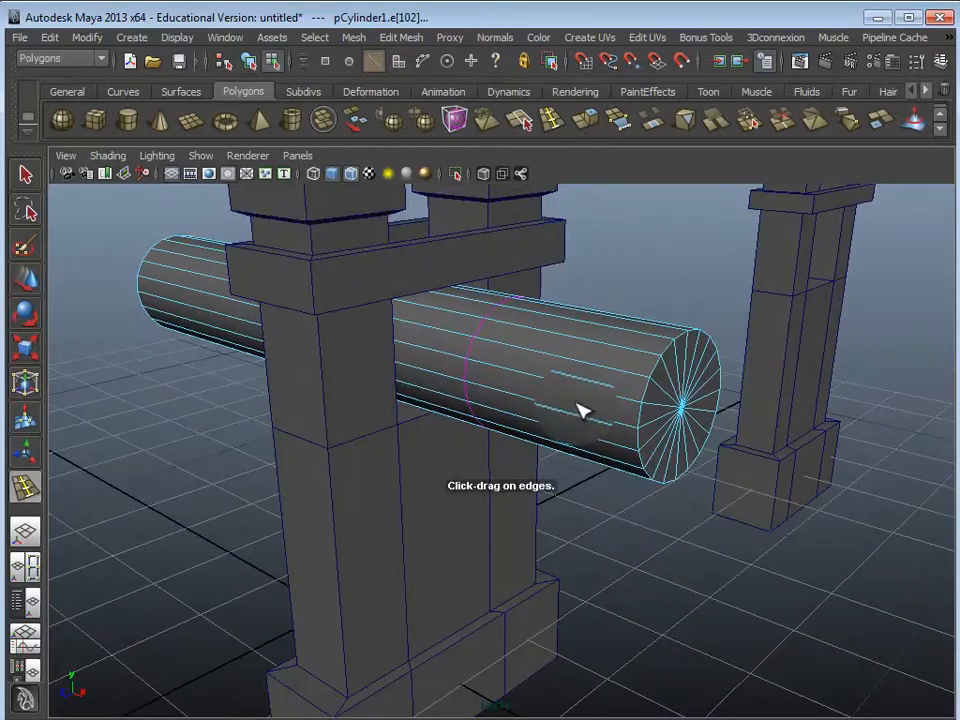
Step: Select the vertices at the cylinder's outer end and scale them down to taper it
key("q")
right_click_drag(585, 412, 530, 409)
left_click_drag(530, 455, 621, 440, "alt")
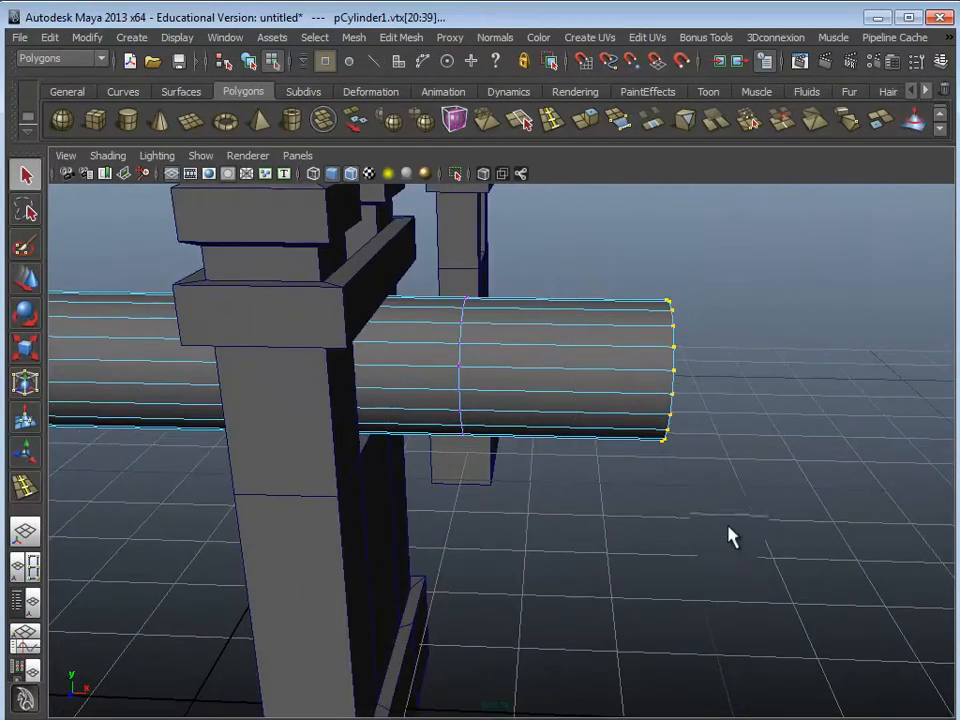
key("w")
left_click_drag(705, 506, 706, 532, "alt")
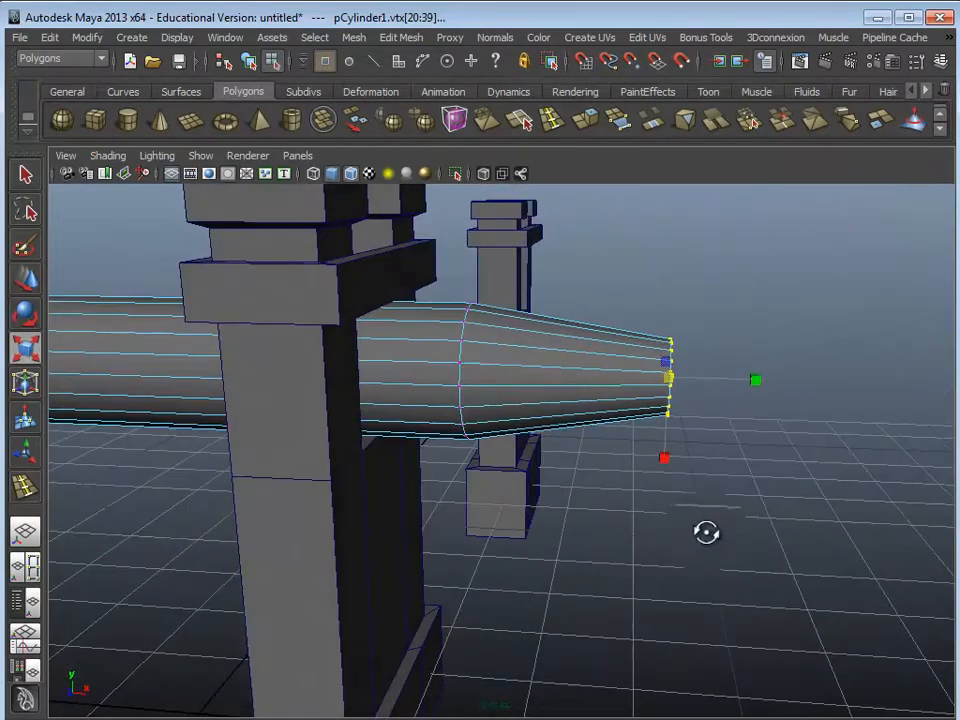
Step: Move the tapered end's vertices along X toward the pillar to shorten the taper, and return the cylinder to object mode
key("w")
left_click_drag(735, 366, 622, 388)
left_click_drag(641, 455, 321, 461, "alt")
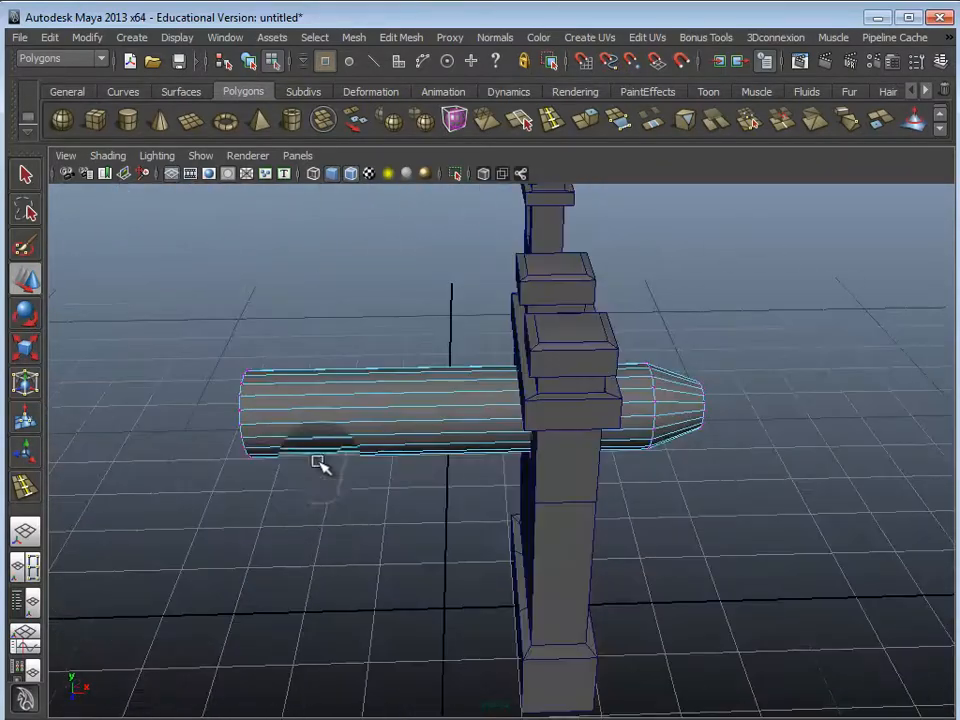
right_click_drag(317, 433, 388, 422)
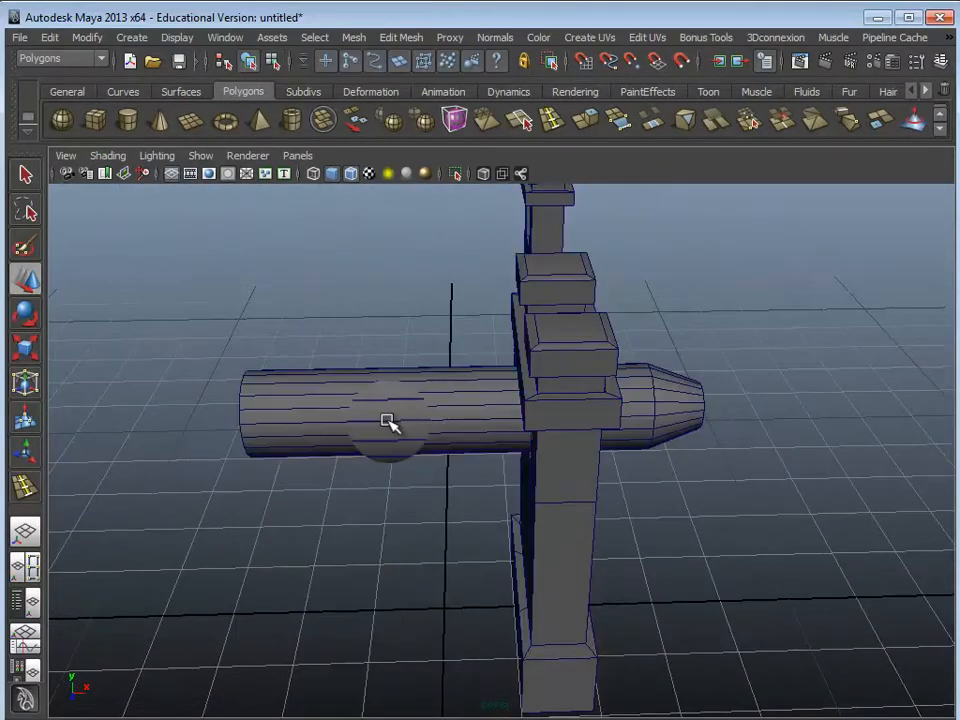
left_click(358, 470)
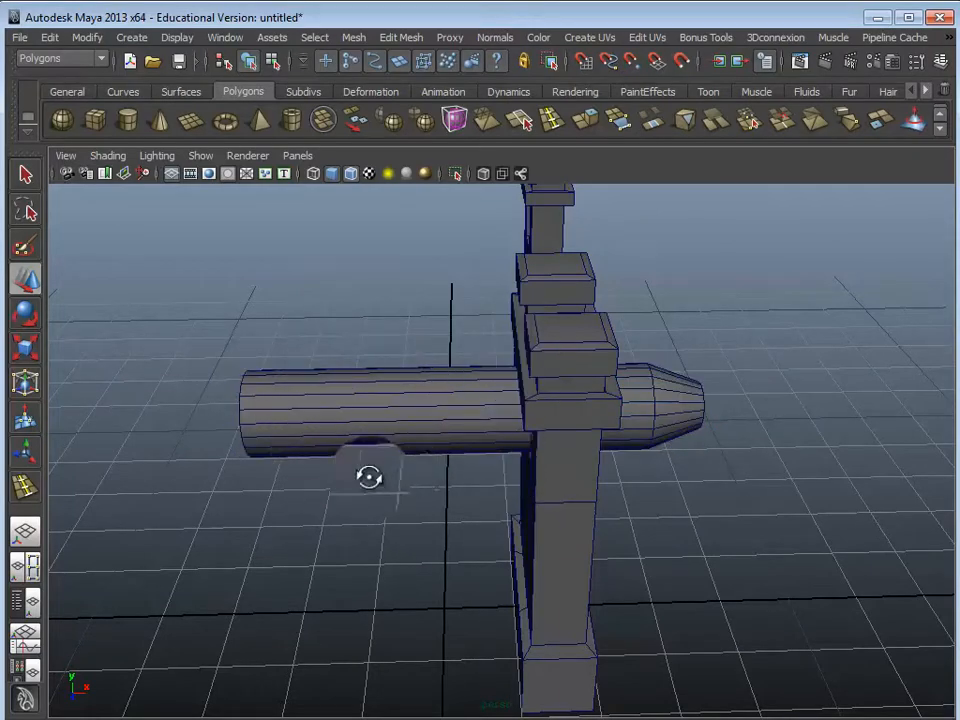
left_click_drag(369, 477, 364, 549, "alt")
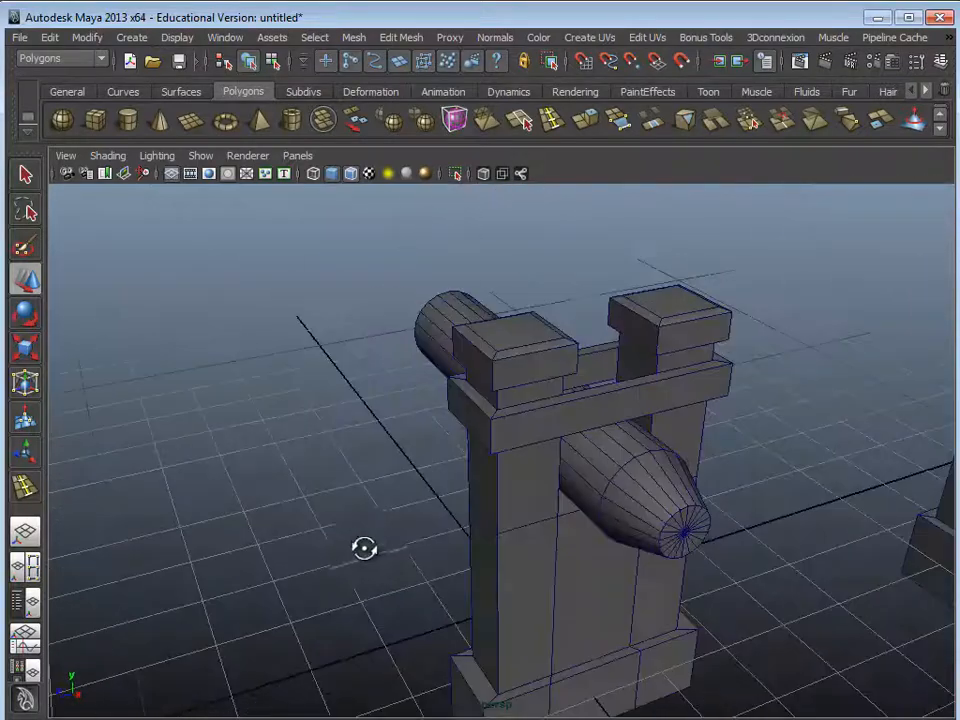
middle_click_drag(455, 546, 352, 499, "alt")
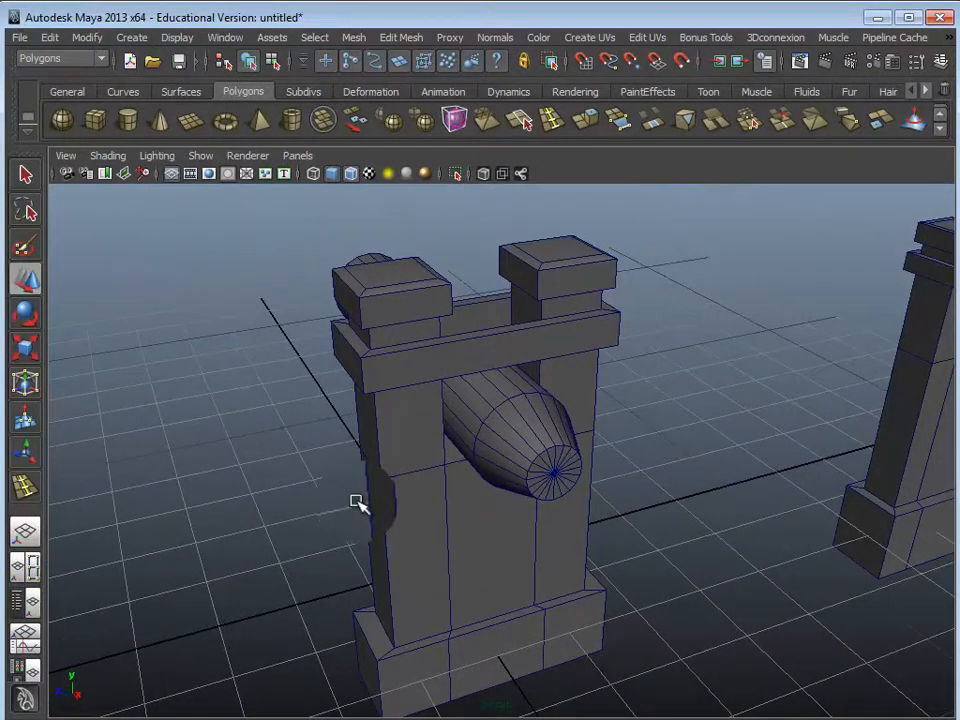
left_click_drag(357, 503, 531, 507, "alt")
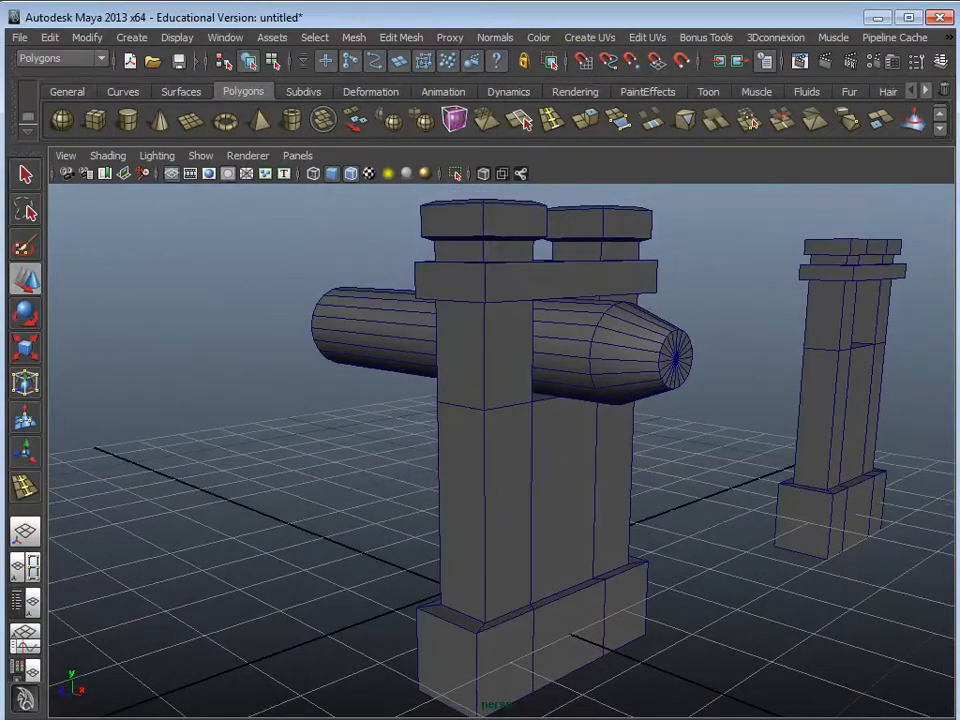